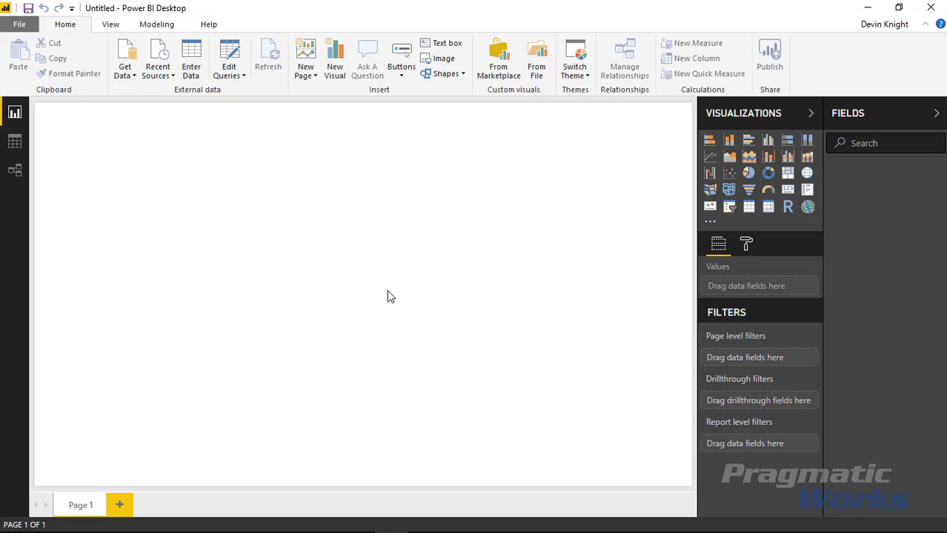
Open the US County Migration.xlsx workbook as an Excel data source
{"action": "left_click", "coordinate": [124, 70]}
{"action": "left_click", "coordinate": [156, 114]}
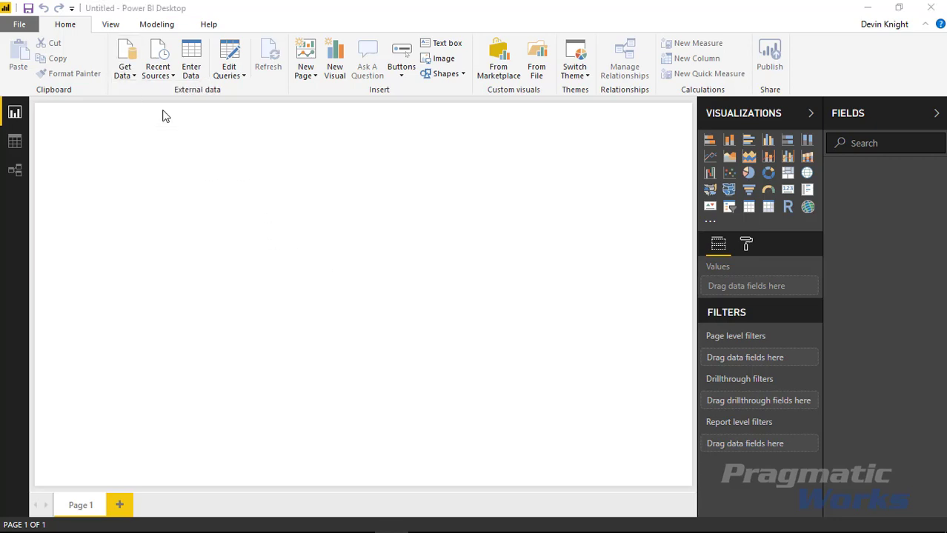
{"action": "left_click", "coordinate": [207, 98]}
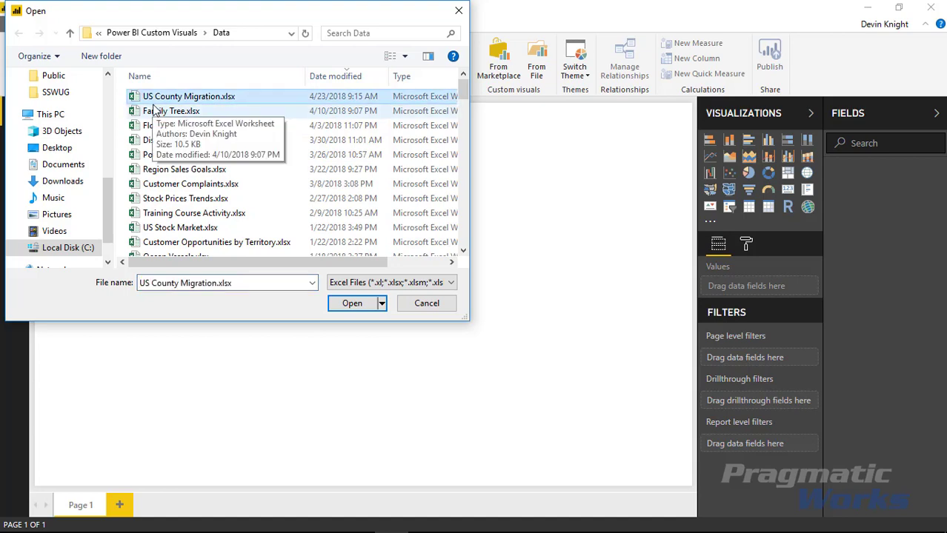
{"action": "left_click", "coordinate": [353, 303]}
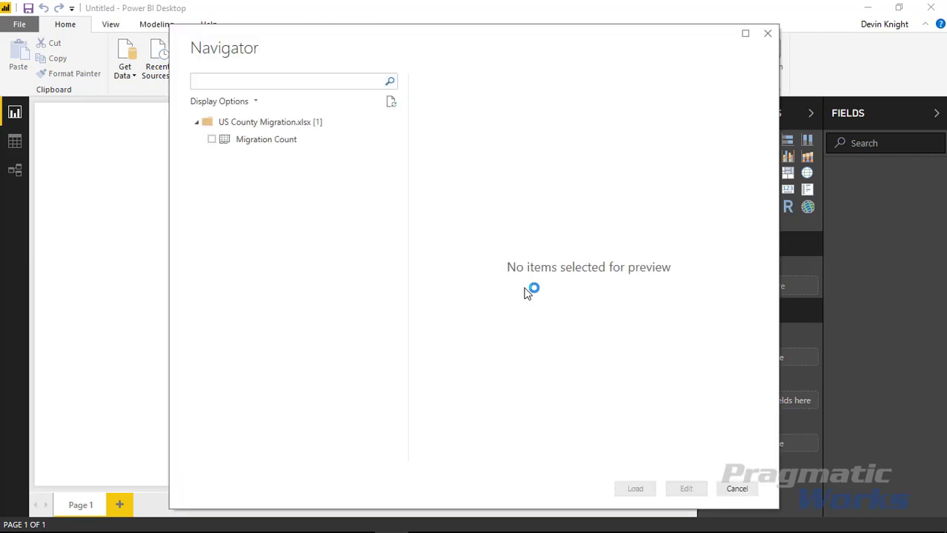
Preview the Migration Count table from the workbook and load it into the report
{"action": "left_click", "coordinate": [212, 140]}
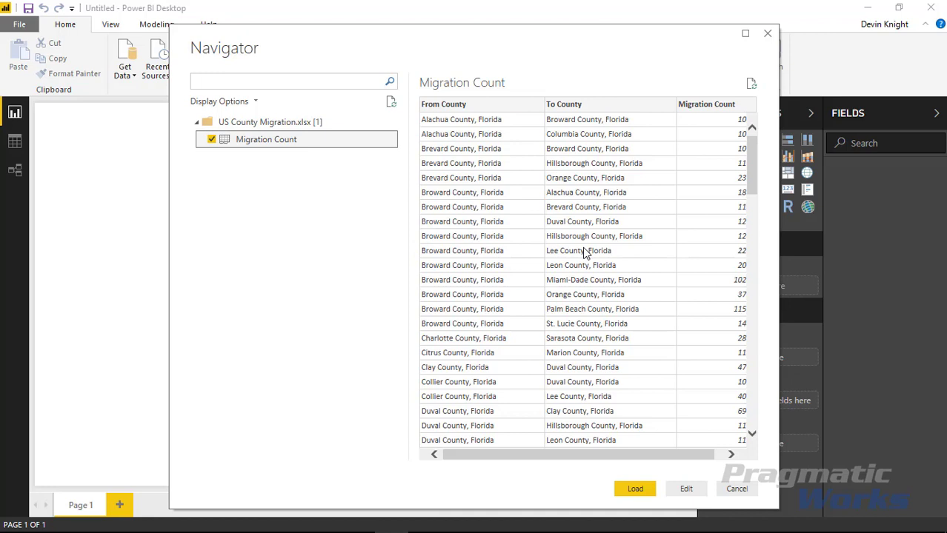
{"action": "left_click_drag", "start_coordinate": [639, 453], "coordinate": [681, 451]}
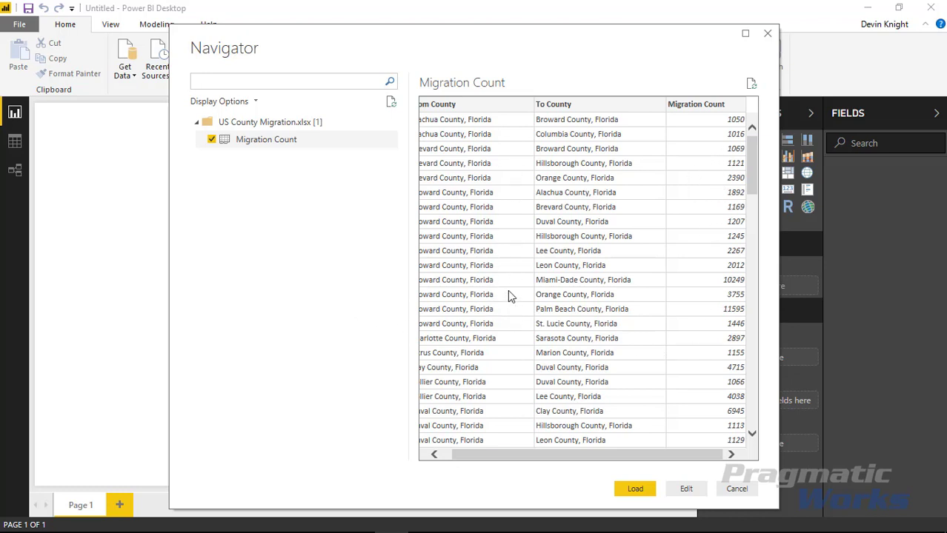
{"action": "scroll", "coordinate": [513, 313], "scroll_direction": "down", "scroll_amount": 3}
{"action": "scroll", "coordinate": [523, 316], "scroll_direction": "down", "scroll_amount": 3}
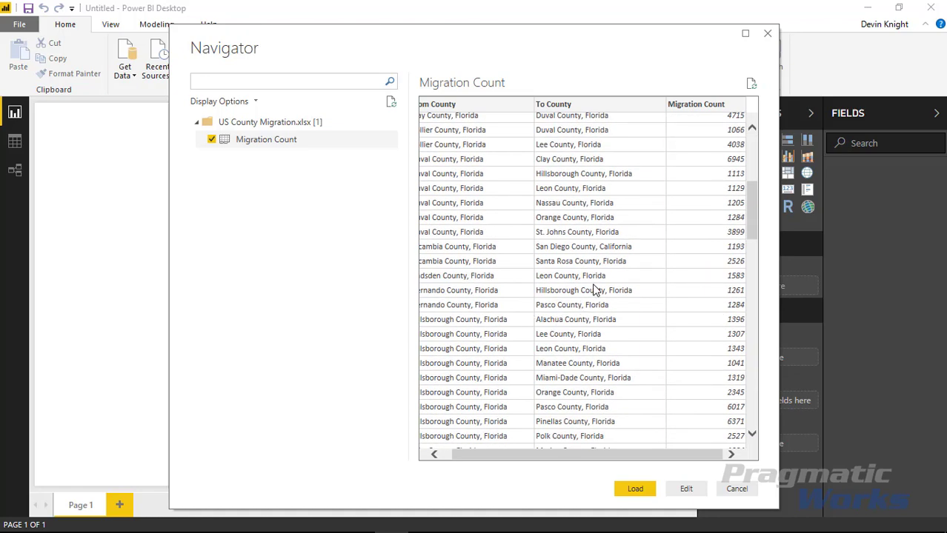
{"action": "left_click", "coordinate": [631, 492]}
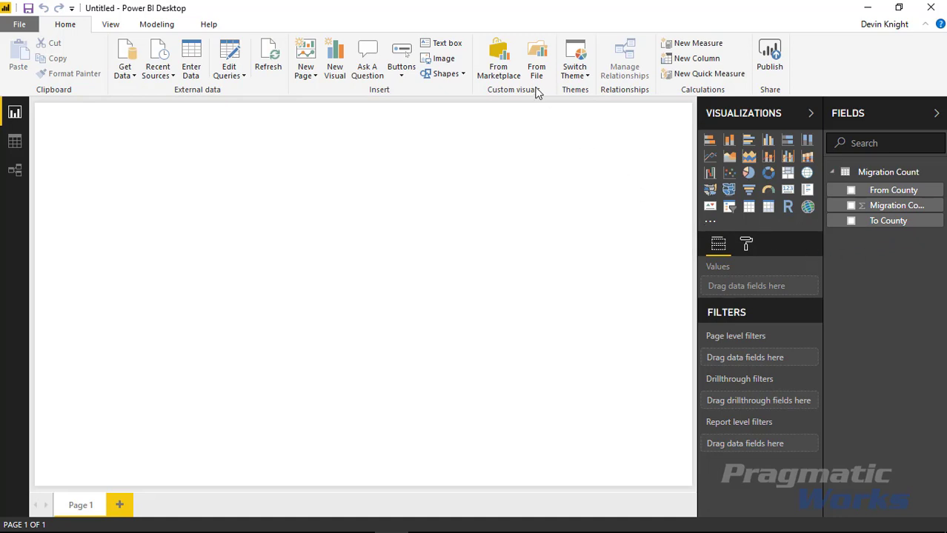
Search the custom visuals marketplace for "flow map" and import the Flow map visual into the report
{"action": "left_click", "coordinate": [498, 77]}
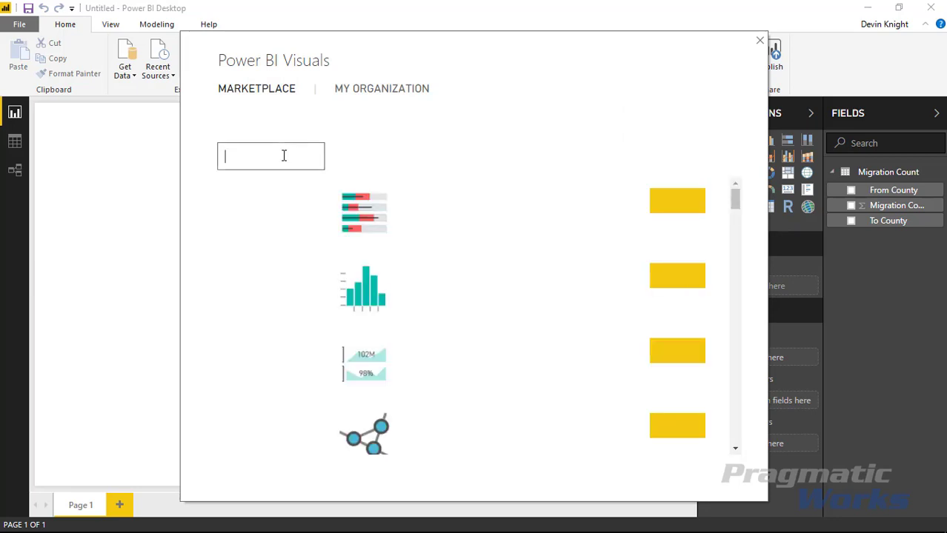
{"action": "type", "text": "flow map"}
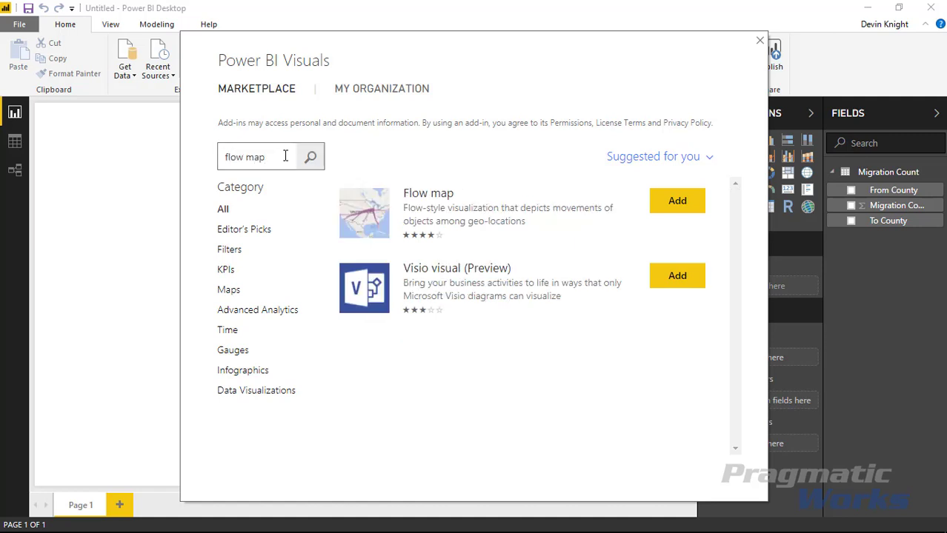
{"action": "left_click", "coordinate": [654, 204]}
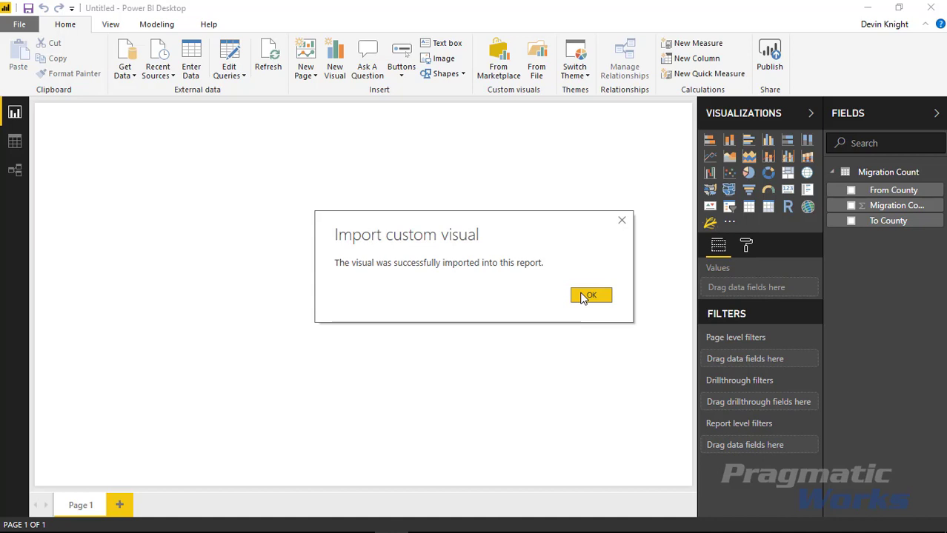
{"action": "left_click", "coordinate": [582, 294]}
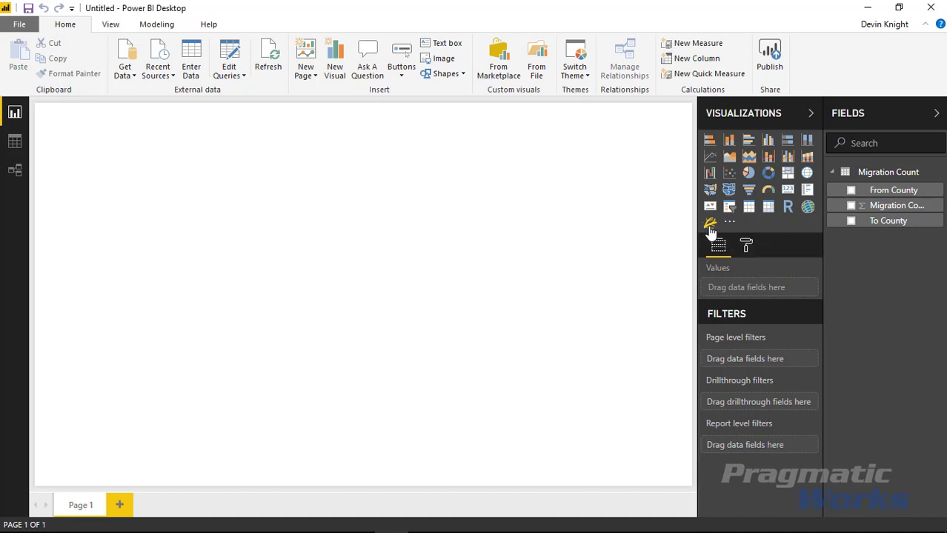
Add a large Flow map visual with From County as Origin, To County as Destination and Migration Count as Width
{"action": "left_click", "coordinate": [710, 223]}
{"action": "left_click_drag", "start_coordinate": [182, 269], "coordinate": [540, 456]}
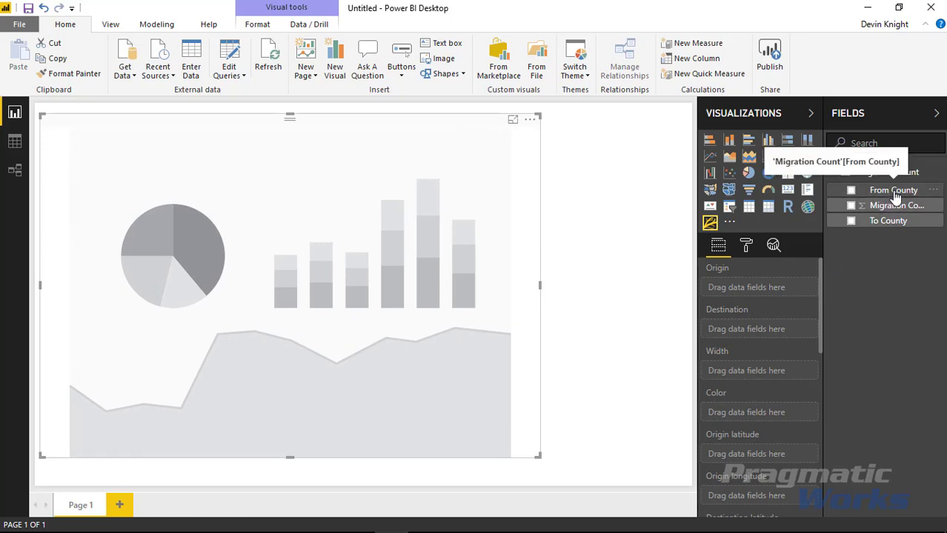
{"action": "left_click_drag", "start_coordinate": [896, 194], "coordinate": [770, 291]}
{"action": "left_click_drag", "start_coordinate": [885, 221], "coordinate": [778, 335]}
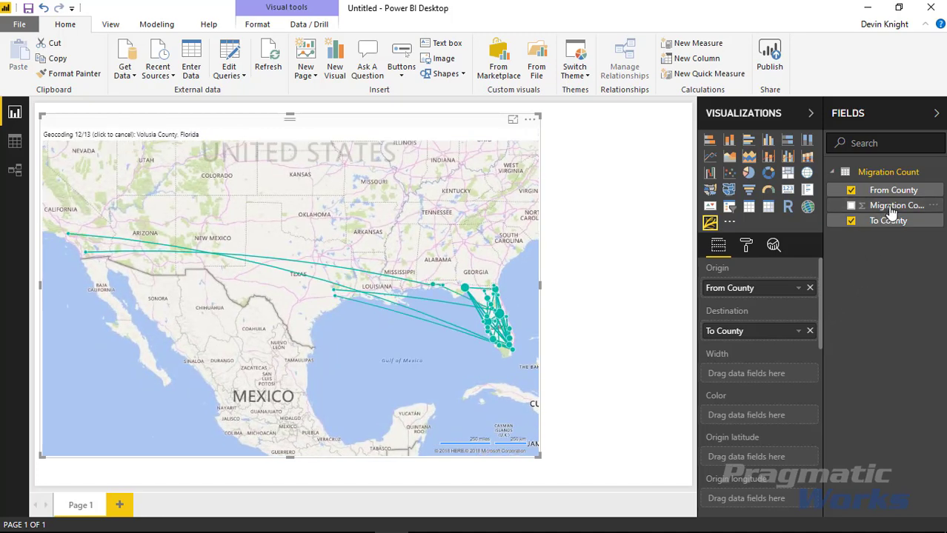
{"action": "left_click_drag", "start_coordinate": [893, 211], "coordinate": [808, 372]}
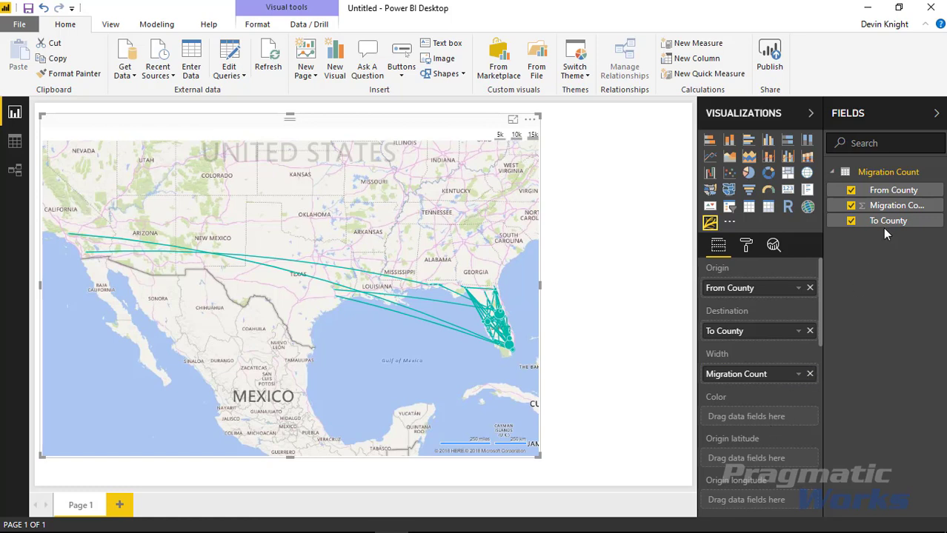
Assign From County to the flow map's Color and Migration Count to its Label and Tooltip
{"action": "left_click_drag", "start_coordinate": [896, 197], "coordinate": [770, 398]}
{"action": "scroll", "coordinate": [770, 396], "scroll_direction": "down", "scroll_amount": 3}
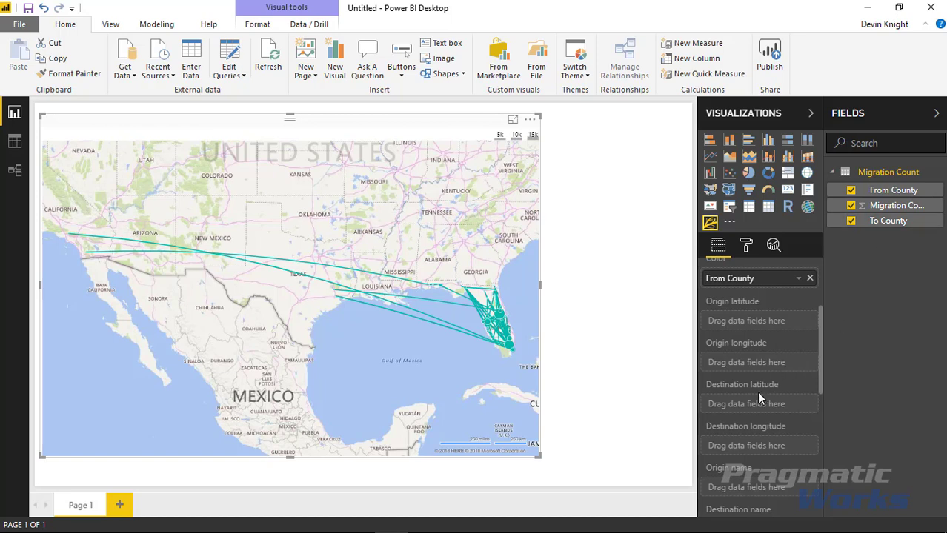
{"action": "scroll", "coordinate": [756, 398], "scroll_direction": "down", "scroll_amount": 3}
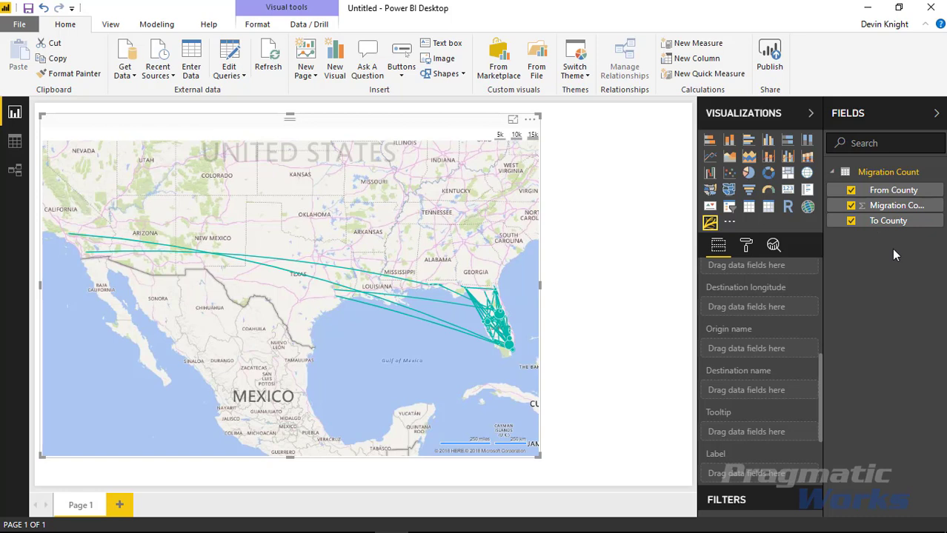
{"action": "left_click_drag", "start_coordinate": [900, 217], "coordinate": [788, 480]}
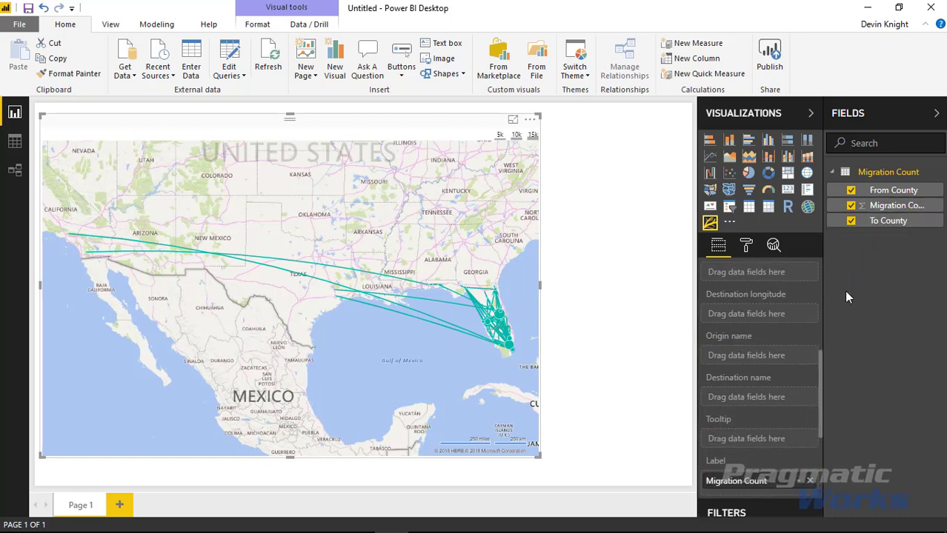
{"action": "left_click_drag", "start_coordinate": [883, 213], "coordinate": [752, 449]}
Enlarge the flow map visual so it covers most of the report page, and deselect it
{"action": "scroll", "coordinate": [751, 440], "scroll_direction": "up", "scroll_amount": 10}
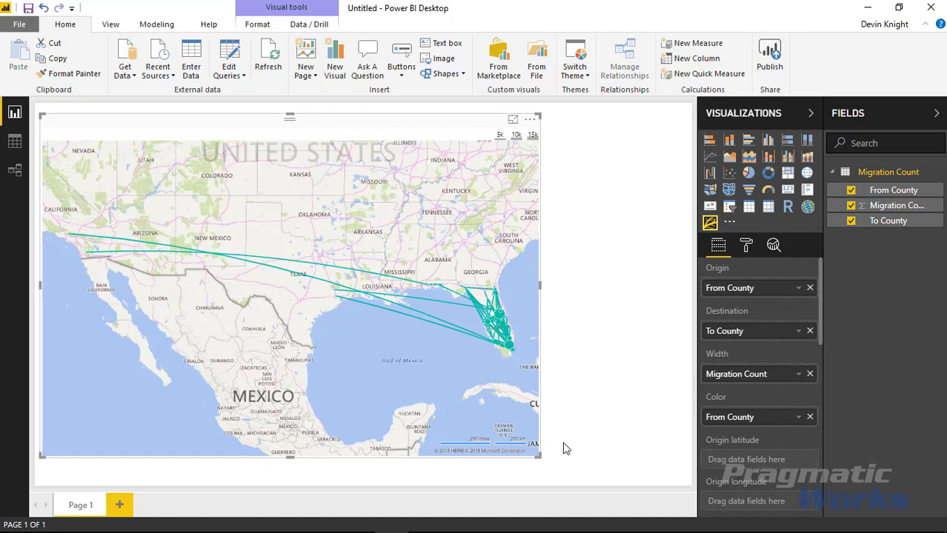
{"action": "left_click_drag", "start_coordinate": [549, 457], "coordinate": [648, 474]}
{"action": "left_click", "coordinate": [648, 477]}
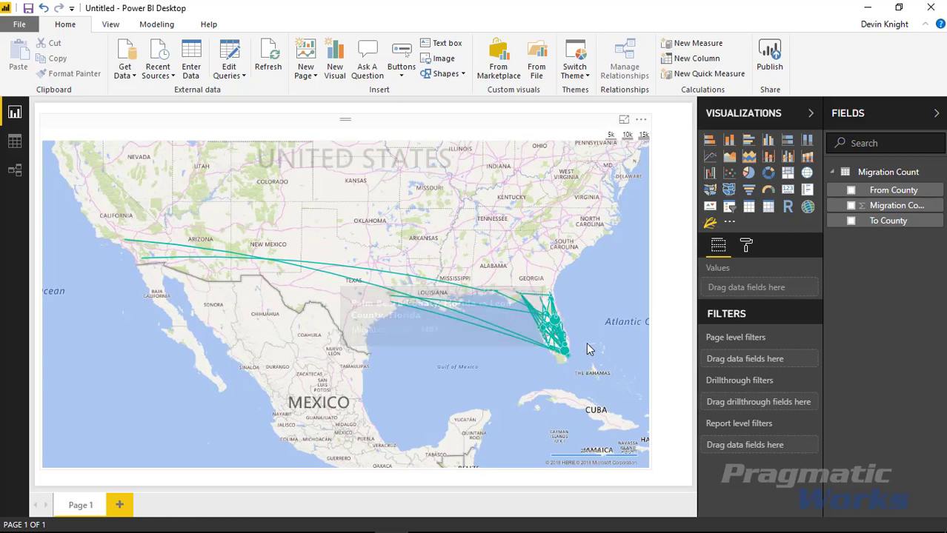
Examine the migration details of the county bubbles and flow lines across Florida on the map
{"action": "scroll", "coordinate": [585, 342], "scroll_direction": "up", "scroll_amount": 2}
{"action": "scroll", "coordinate": [565, 338], "scroll_direction": "up", "scroll_amount": 2}
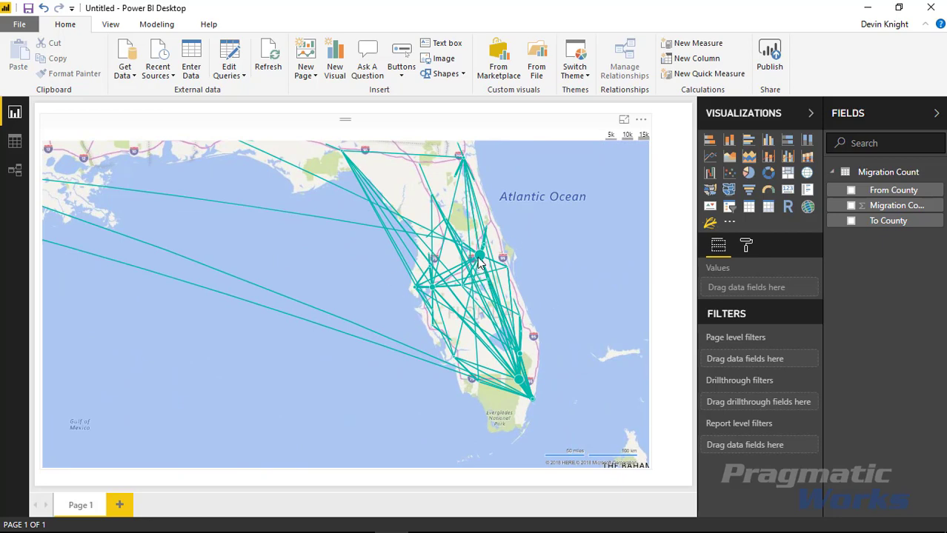
{"action": "mouse_move", "coordinate": [480, 260]}
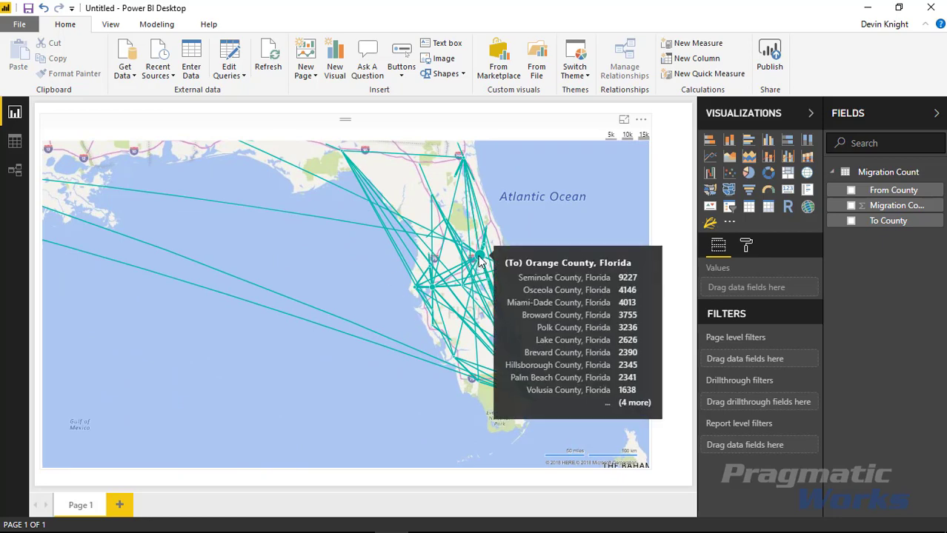
{"action": "mouse_move", "coordinate": [463, 163]}
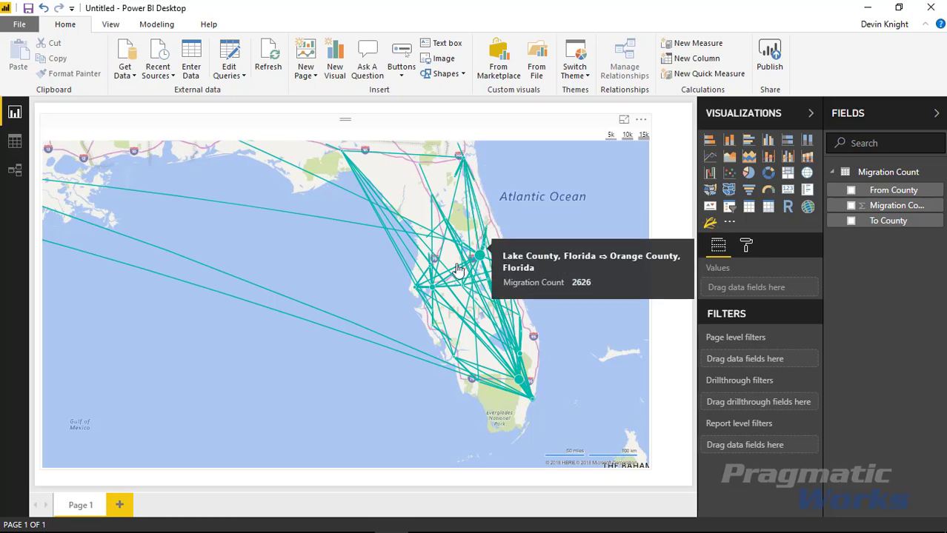
{"action": "mouse_move", "coordinate": [389, 341]}
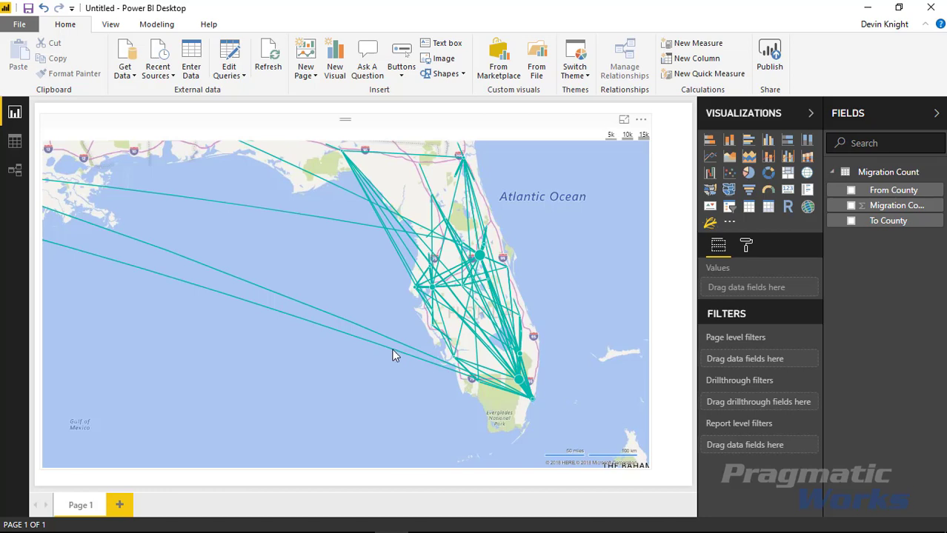
{"action": "mouse_move", "coordinate": [397, 357]}
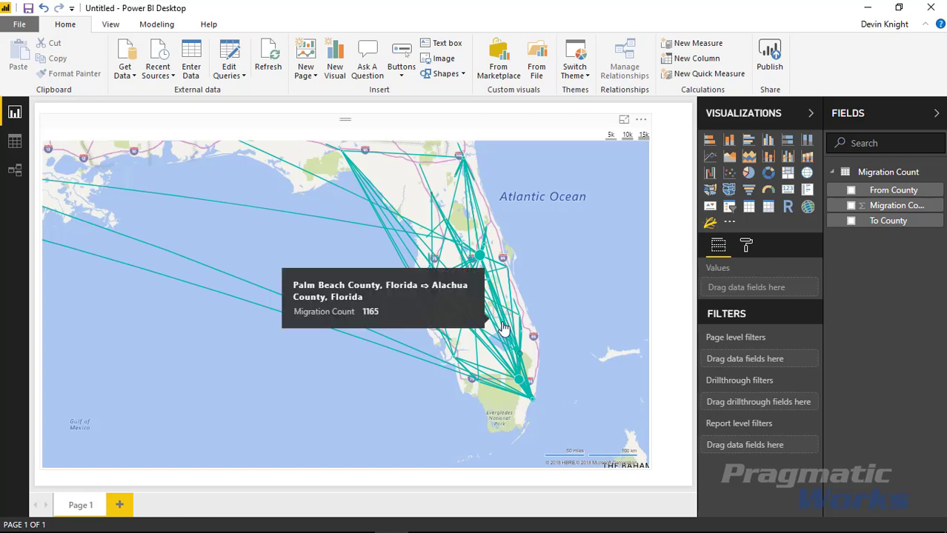
Set the flow map's visual style type to Flow
{"action": "left_click", "coordinate": [582, 261]}
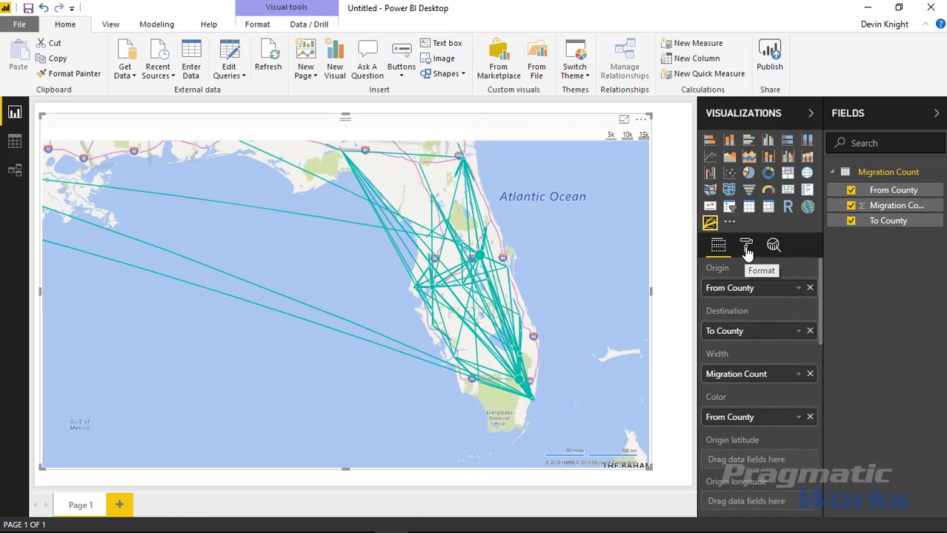
{"action": "left_click", "coordinate": [746, 247]}
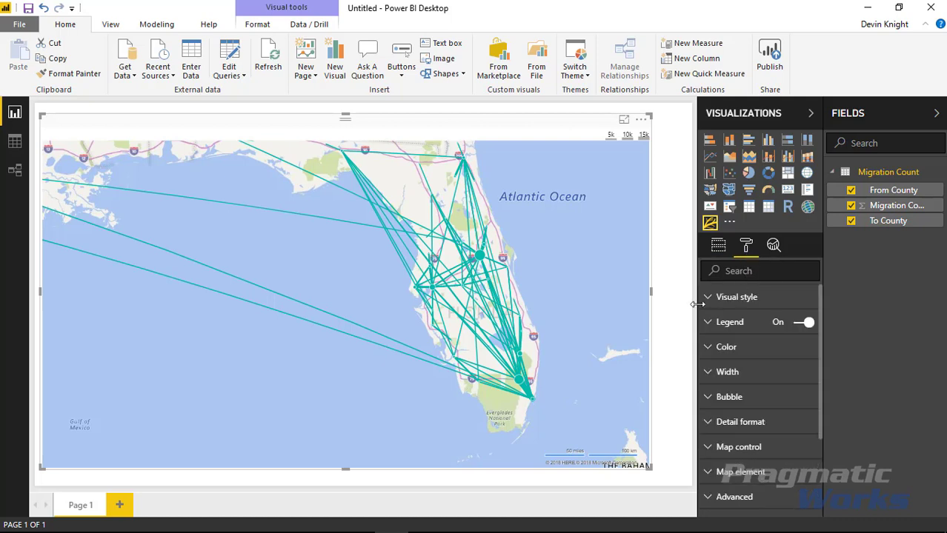
{"action": "left_click", "coordinate": [720, 299]}
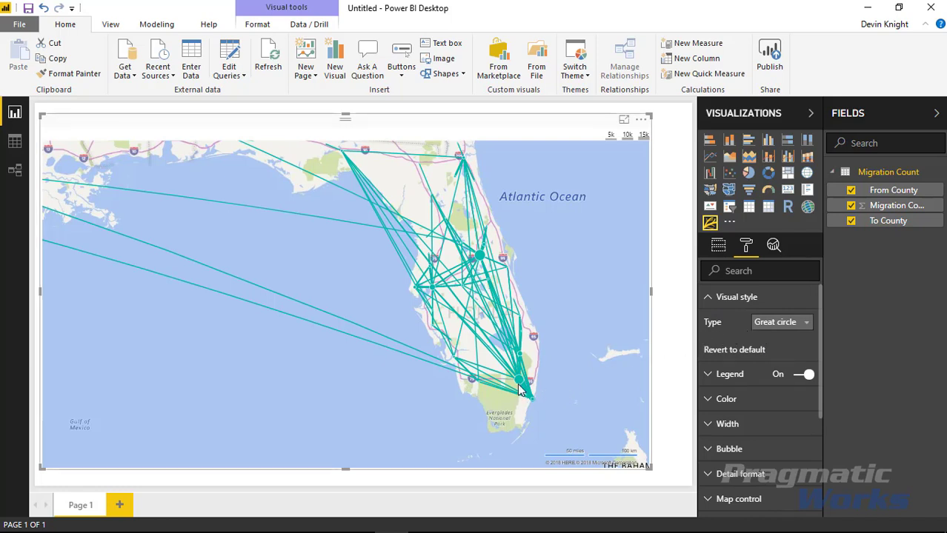
{"action": "mouse_move", "coordinate": [503, 305]}
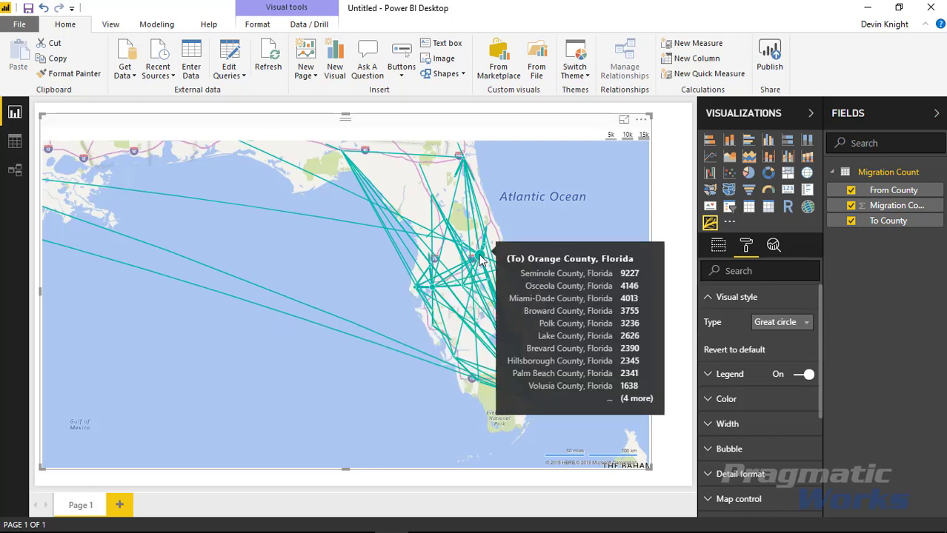
{"action": "left_click", "coordinate": [779, 325]}
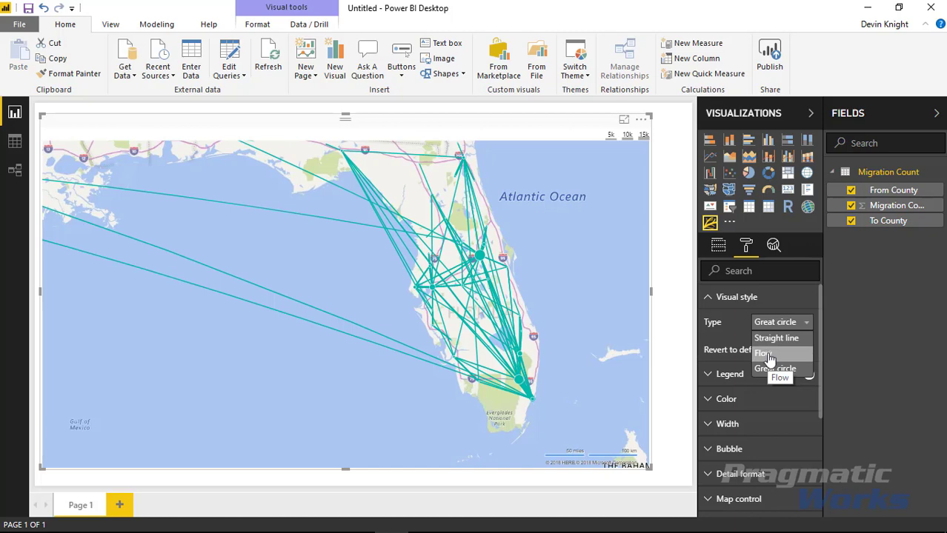
{"action": "left_click", "coordinate": [763, 354]}
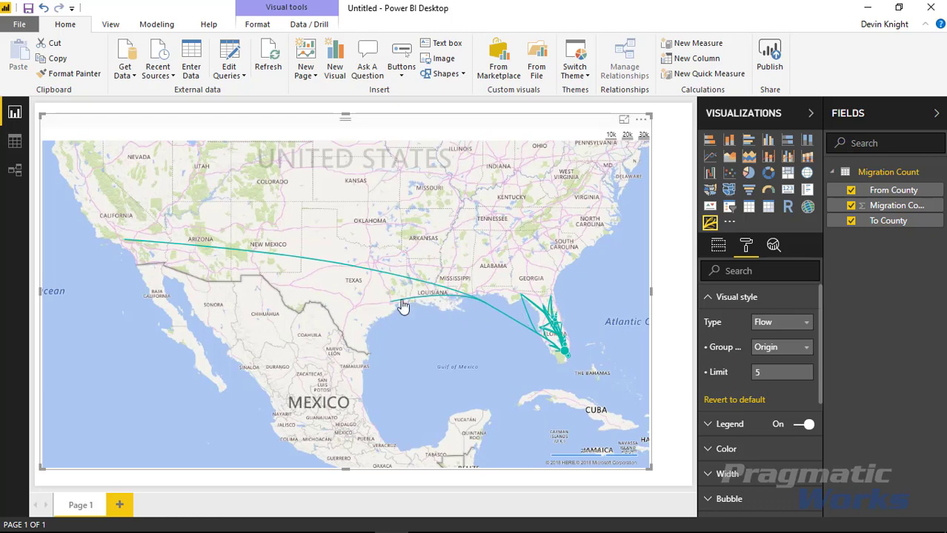
Try grouping the flow lines by Destination and set the grouping back to Origin
{"action": "scroll", "coordinate": [463, 300], "scroll_direction": "up", "scroll_amount": 4}
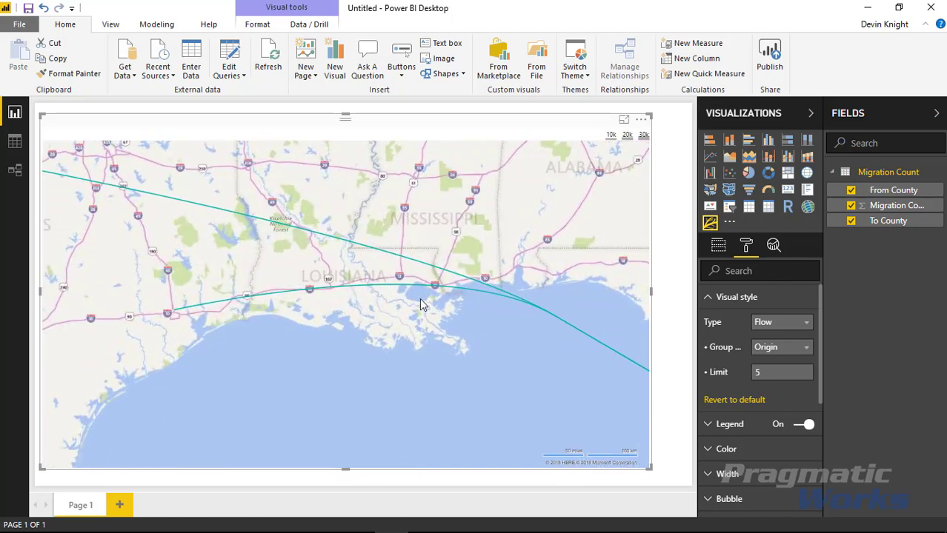
{"action": "scroll", "coordinate": [562, 342], "scroll_direction": "down", "scroll_amount": 3}
{"action": "scroll", "coordinate": [503, 329], "scroll_direction": "up", "scroll_amount": 2}
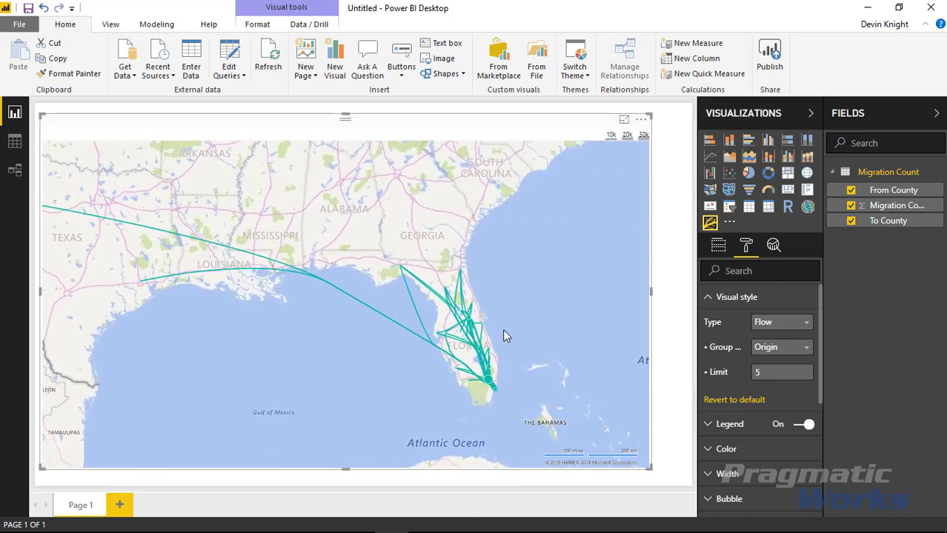
{"action": "left_click", "coordinate": [790, 348]}
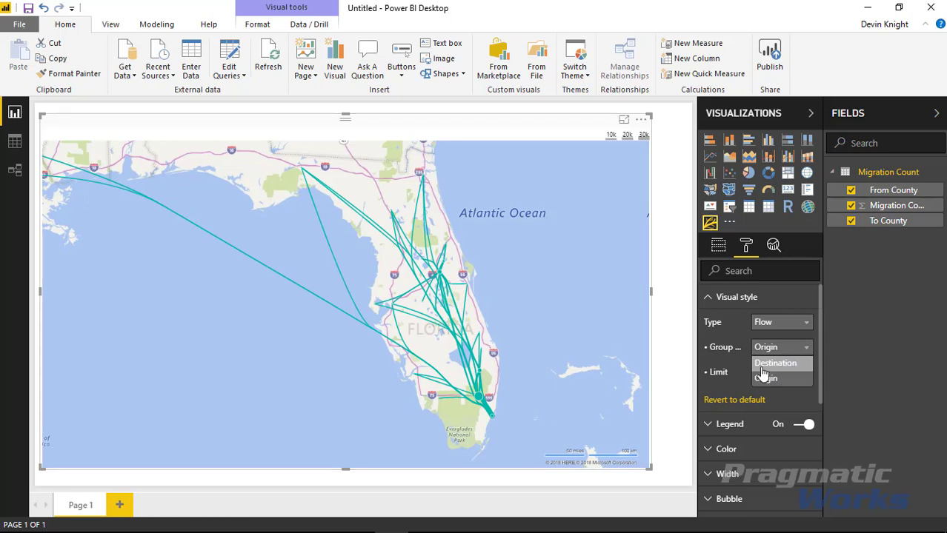
{"action": "left_click", "coordinate": [770, 364]}
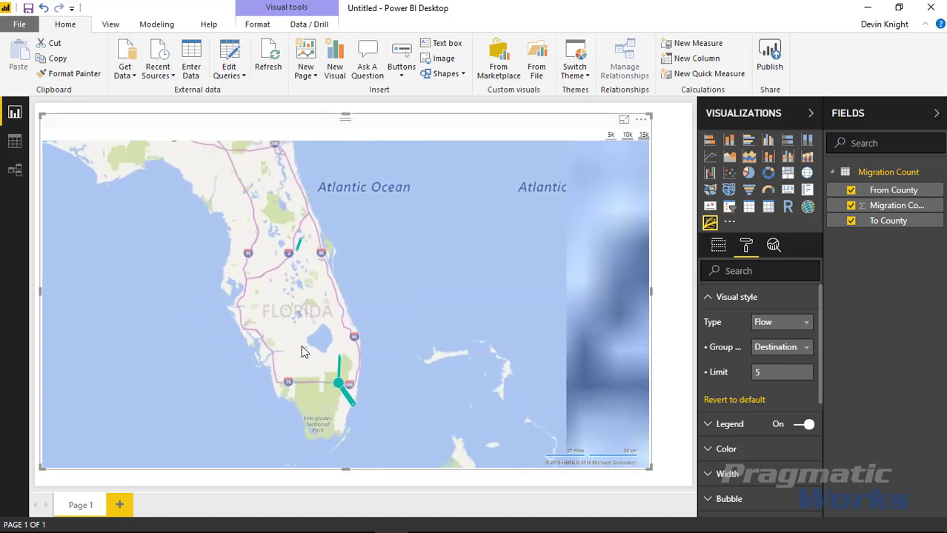
{"action": "left_click", "coordinate": [767, 346]}
{"action": "left_click", "coordinate": [771, 379]}
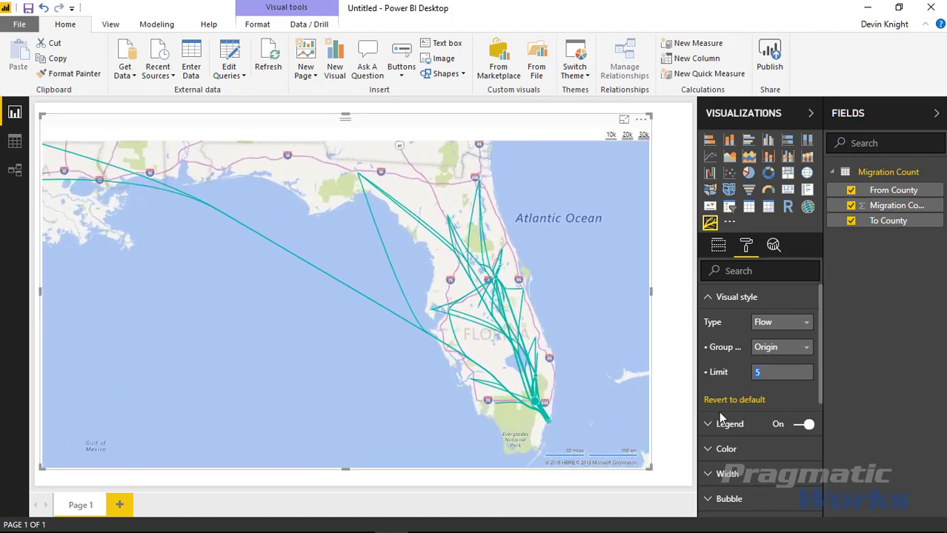
Try limiting the flow map to 3 groups and set the limit back to 5
{"action": "type", "text": "3"}
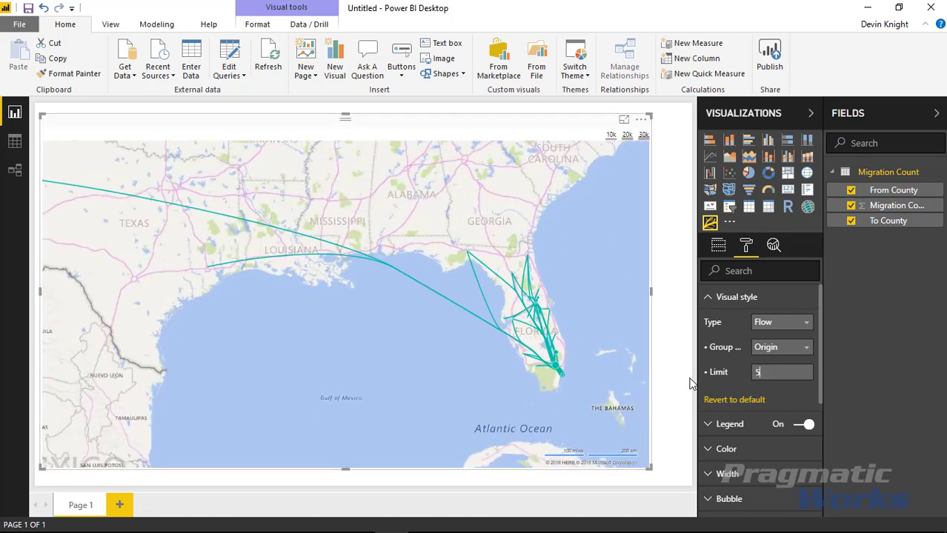
{"action": "type", "text": "5"}
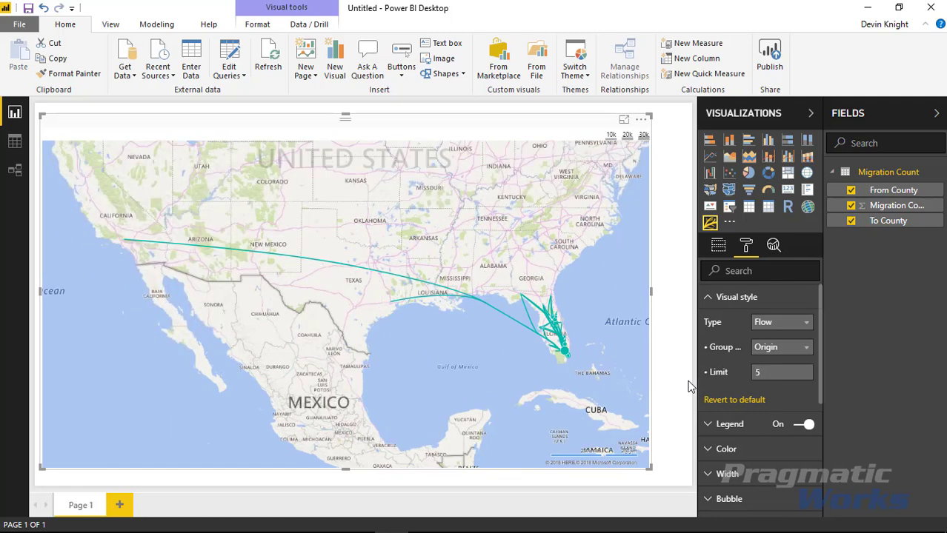
{"action": "left_click", "coordinate": [708, 298]}
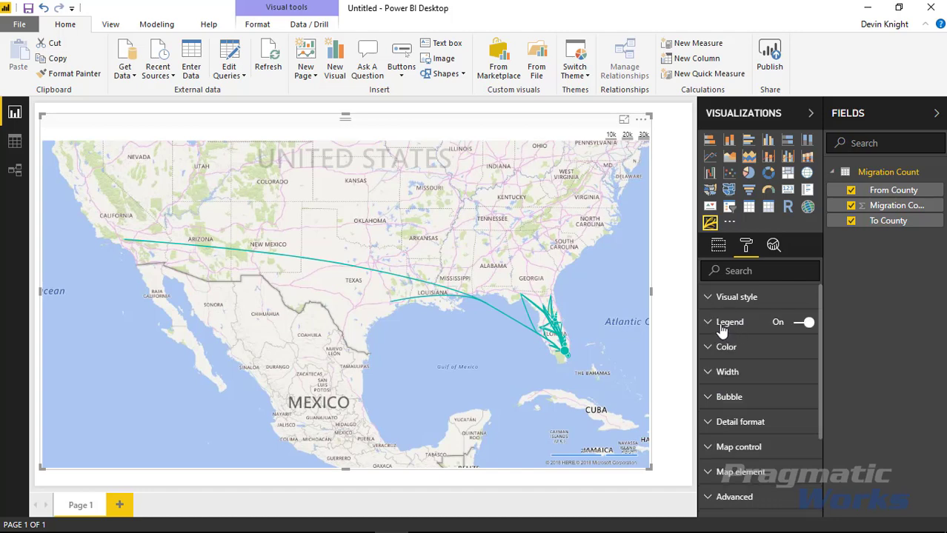
Turn on Autofill for the legend's color labels and check the visual's field assignments
{"action": "left_click", "coordinate": [720, 326]}
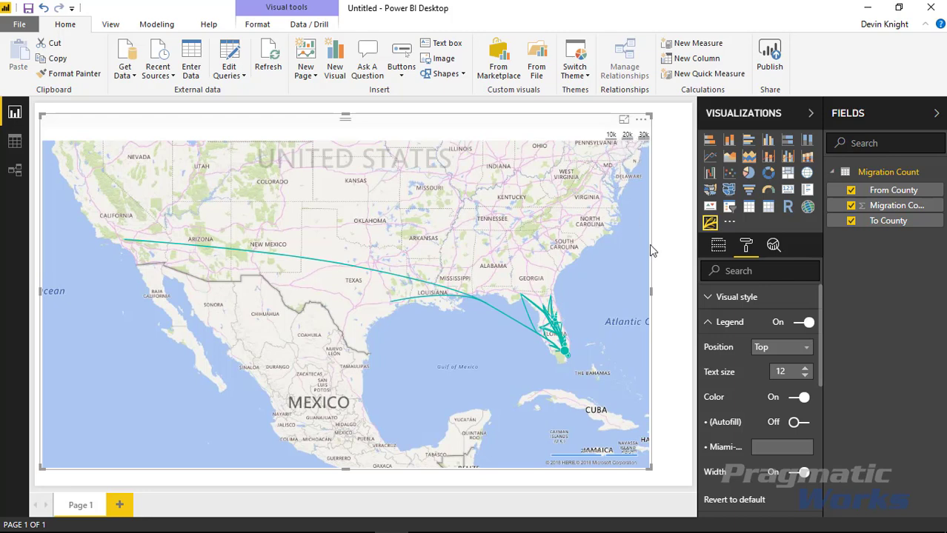
{"action": "left_click", "coordinate": [794, 422]}
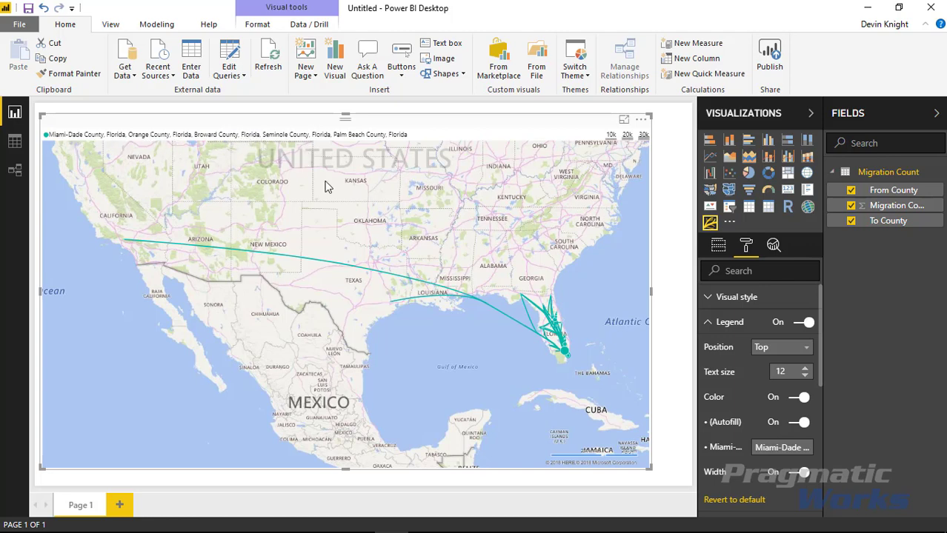
{"action": "left_click", "coordinate": [719, 248]}
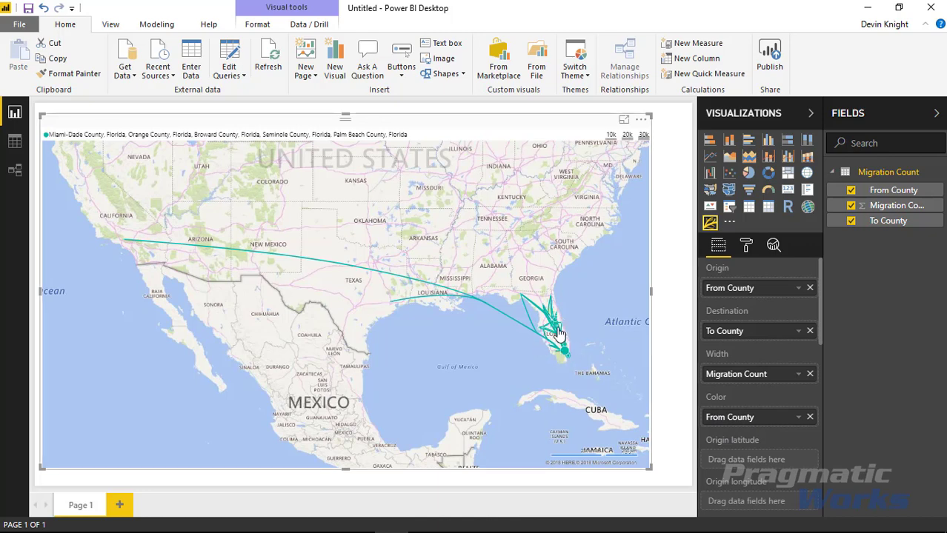
{"action": "left_click", "coordinate": [745, 246]}
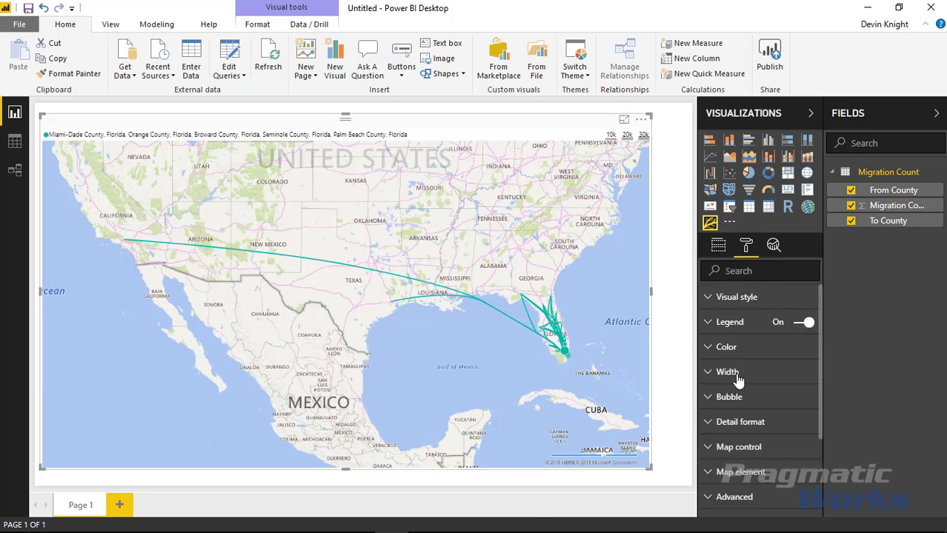
Turn on Autofill in the color formatting so each origin county's flows get a distinct color
{"action": "left_click", "coordinate": [707, 349]}
{"action": "left_click", "coordinate": [796, 423]}
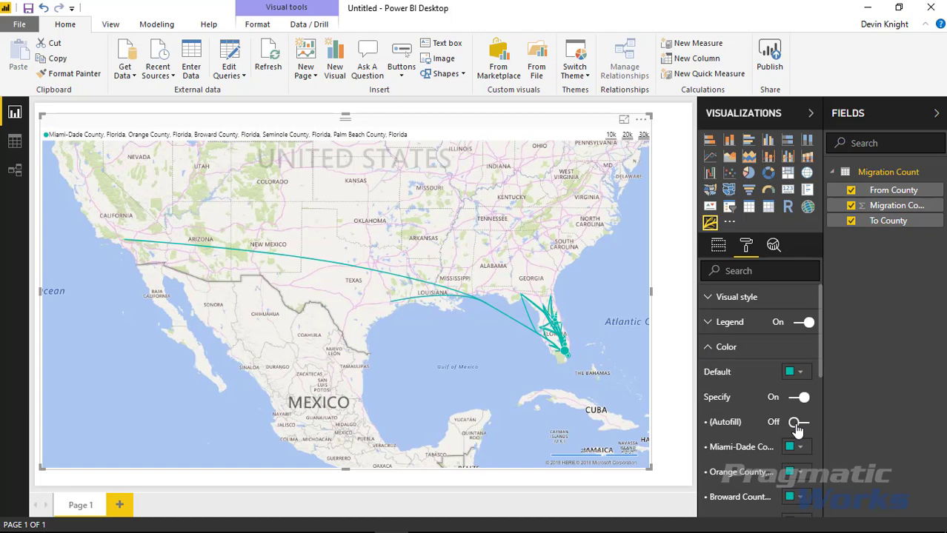
{"action": "left_click", "coordinate": [796, 423]}
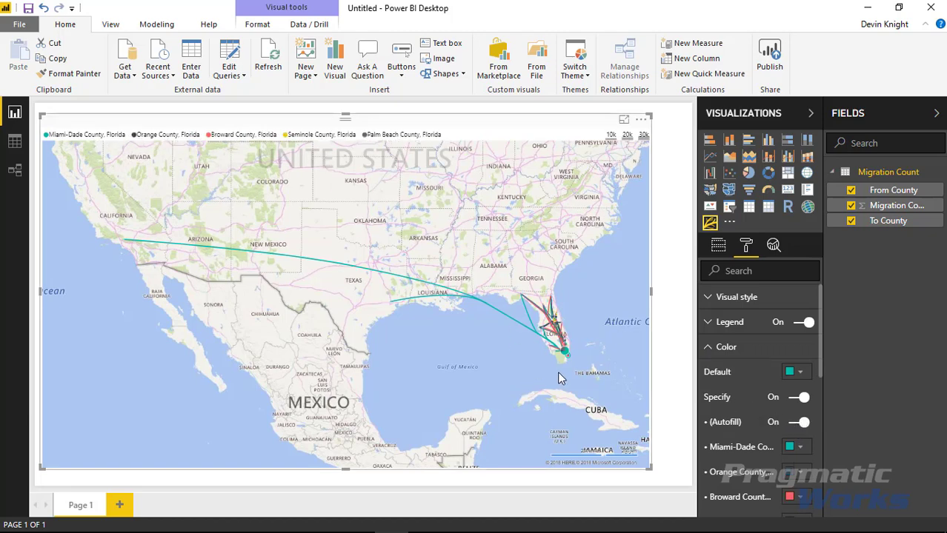
{"action": "scroll", "coordinate": [571, 354], "scroll_direction": "up", "scroll_amount": 2}
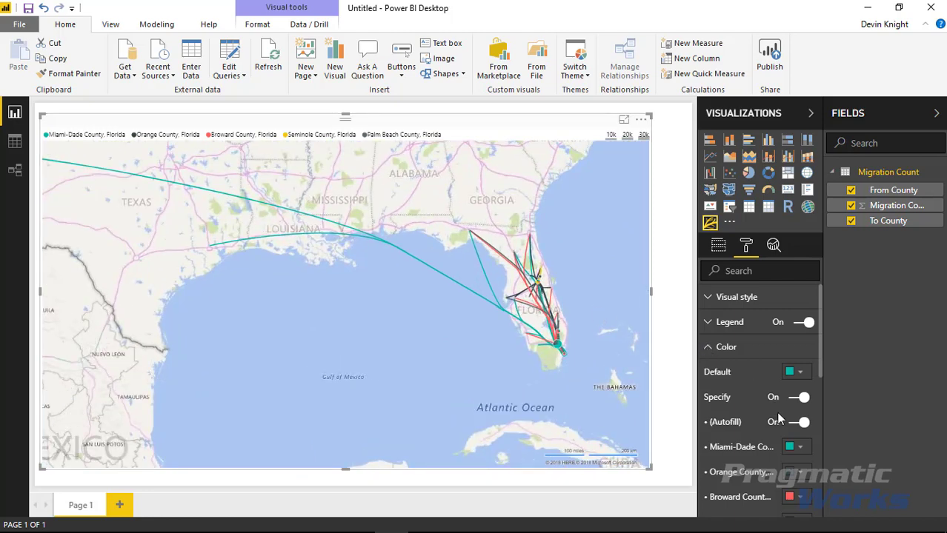
{"action": "scroll", "coordinate": [759, 425], "scroll_direction": "down", "scroll_amount": 1}
{"action": "scroll", "coordinate": [757, 425], "scroll_direction": "down", "scroll_amount": 2}
{"action": "scroll", "coordinate": [754, 417], "scroll_direction": "up", "scroll_amount": 1}
{"action": "scroll", "coordinate": [770, 376], "scroll_direction": "up", "scroll_amount": 2}
{"action": "left_click", "coordinate": [710, 346]}
Shorten the first two legend labels to Miami-Dade County and Orange County by removing the state name
{"action": "left_click", "coordinate": [709, 325]}
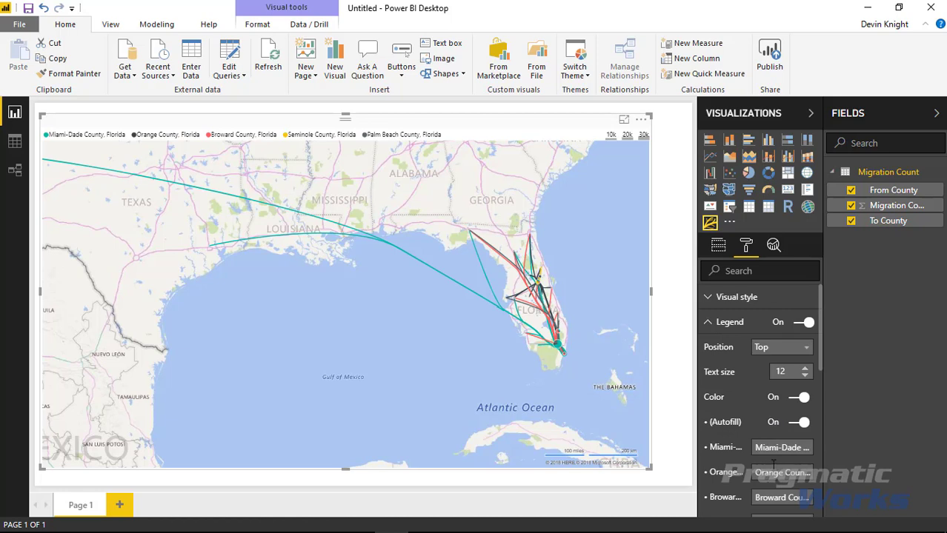
{"action": "scroll", "coordinate": [774, 464], "scroll_direction": "down", "scroll_amount": 1}
{"action": "left_click", "coordinate": [779, 378]}
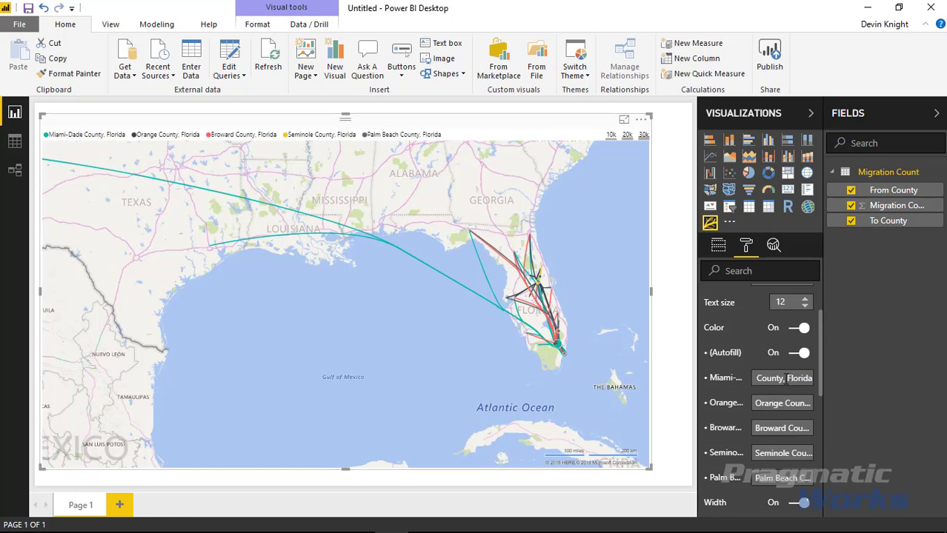
{"action": "key", "text": "BackSpace"}
{"action": "key", "text": "BackSpace"}
{"action": "key", "text": "BackSpace"}
{"action": "left_click", "coordinate": [796, 403]}
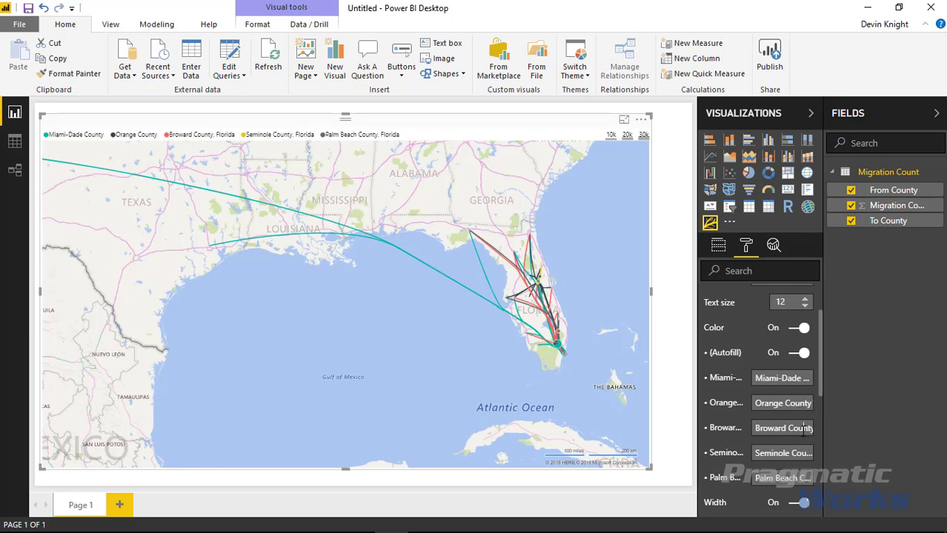
Remove the state name from the Broward County, Seminole County and Palm Beach County legend labels
{"action": "left_click_drag", "start_coordinate": [803, 432], "coordinate": [875, 422]}
{"action": "key", "text": "BackSpace"}
{"action": "left_click", "coordinate": [804, 454]}
{"action": "left_click_drag", "start_coordinate": [818, 455], "coordinate": [798, 456]}
{"action": "key", "text": "BackSpace"}
{"action": "key", "text": "Tab"}
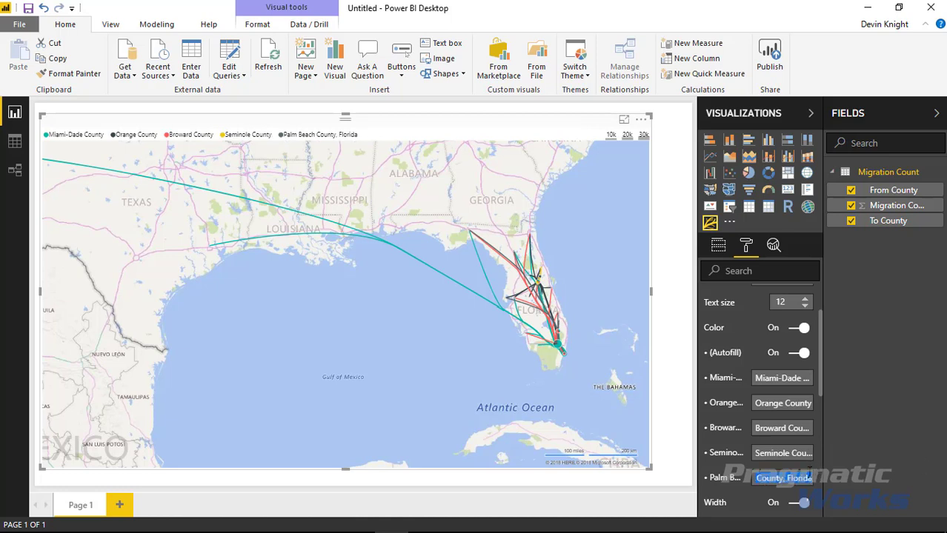
{"action": "key", "text": "BackSpace"}
Increase the legend text size to 15
{"action": "left_click", "coordinate": [805, 300]}
{"action": "left_click", "coordinate": [805, 300]}
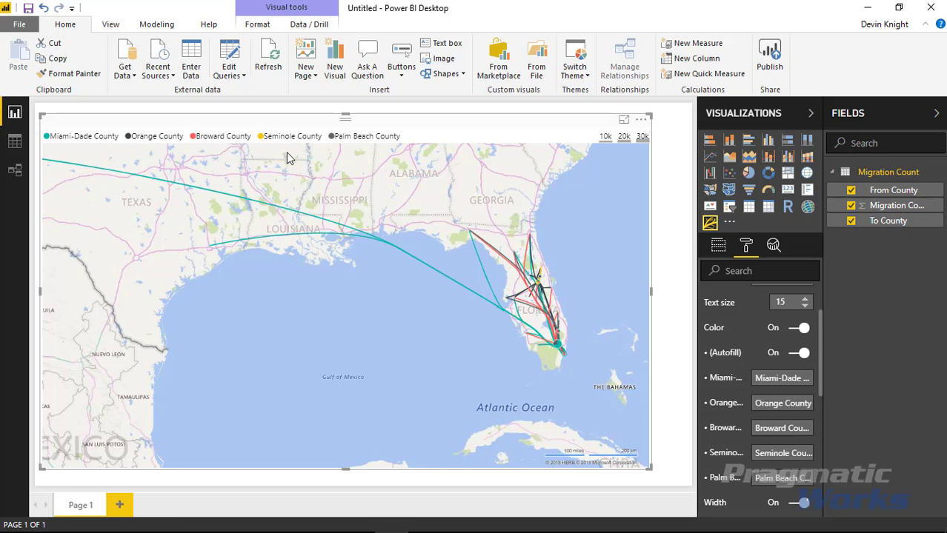
{"action": "scroll", "coordinate": [764, 332], "scroll_direction": "up", "scroll_amount": 2}
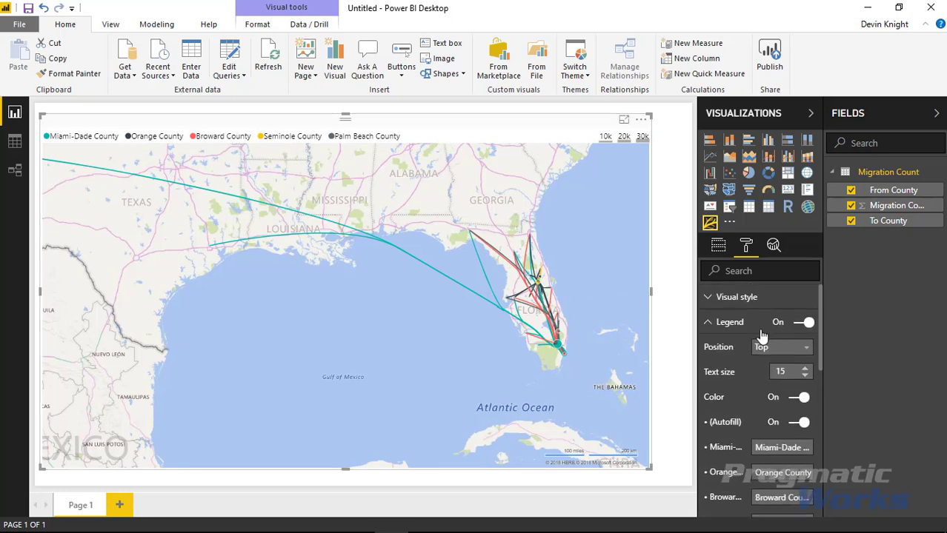
{"action": "left_click", "coordinate": [711, 326]}
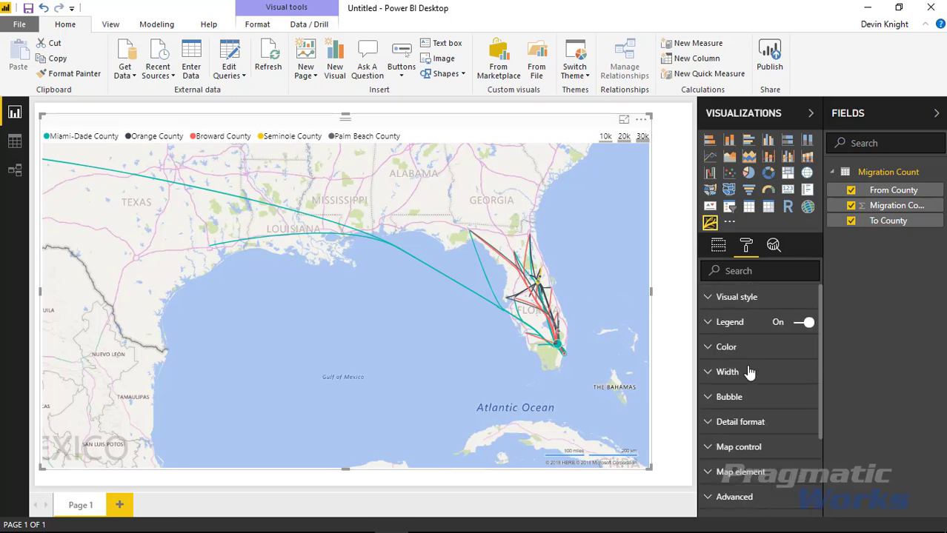
Try orange for Palm Beach County's flows, settle on purple, and inspect the recolored lines around South Florida
{"action": "left_click", "coordinate": [711, 348]}
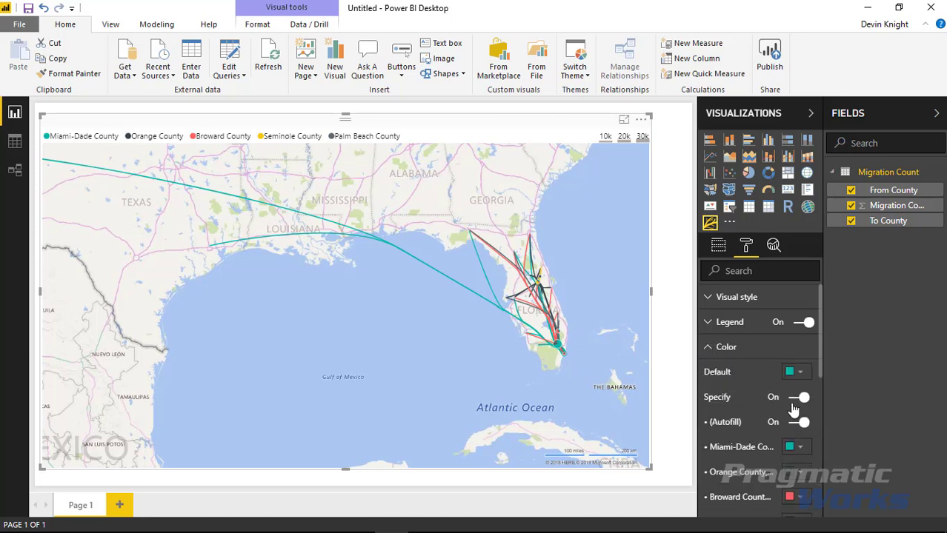
{"action": "scroll", "coordinate": [793, 409], "scroll_direction": "down", "scroll_amount": 1}
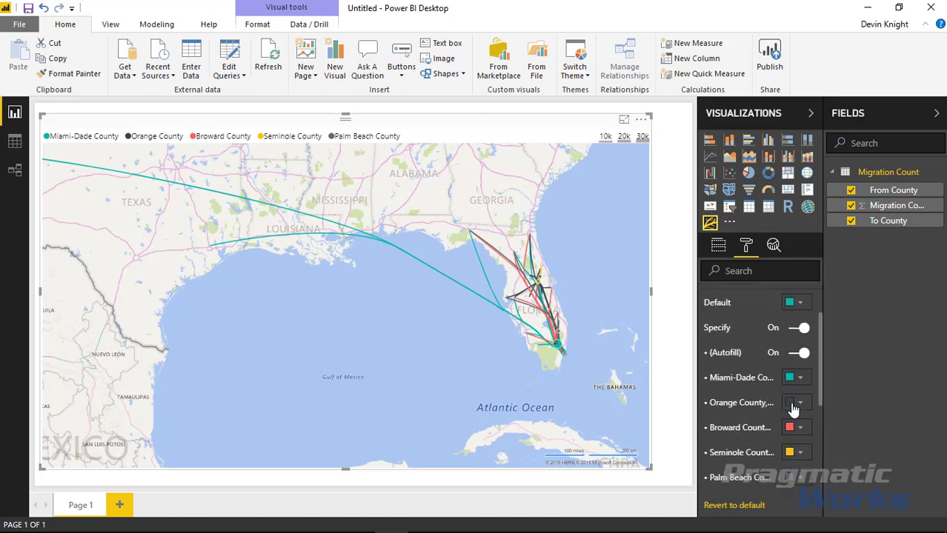
{"action": "left_click", "coordinate": [803, 481]}
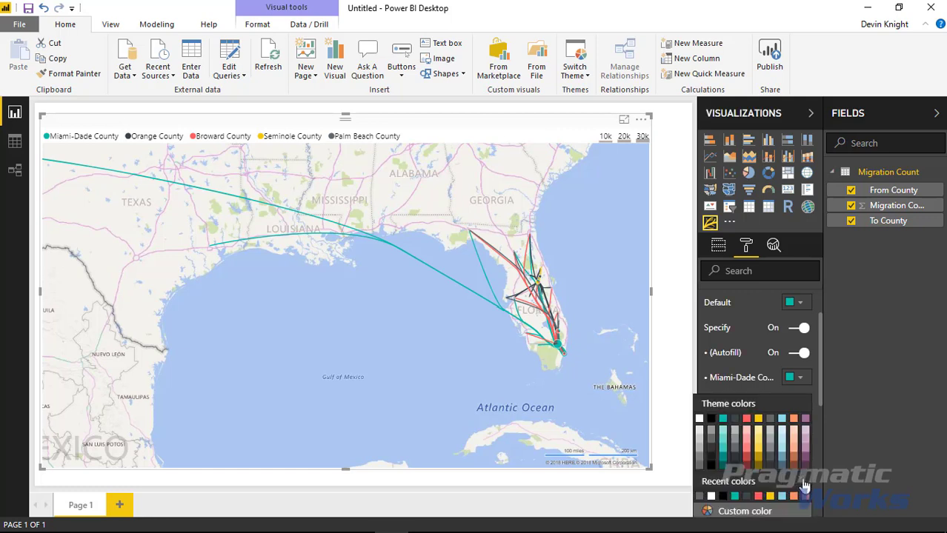
{"action": "left_click", "coordinate": [794, 428]}
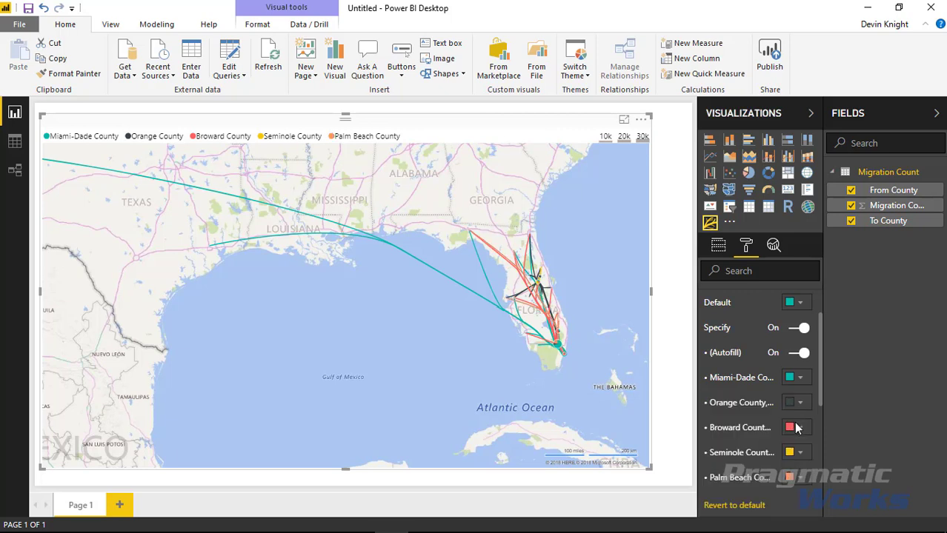
{"action": "left_click", "coordinate": [801, 480]}
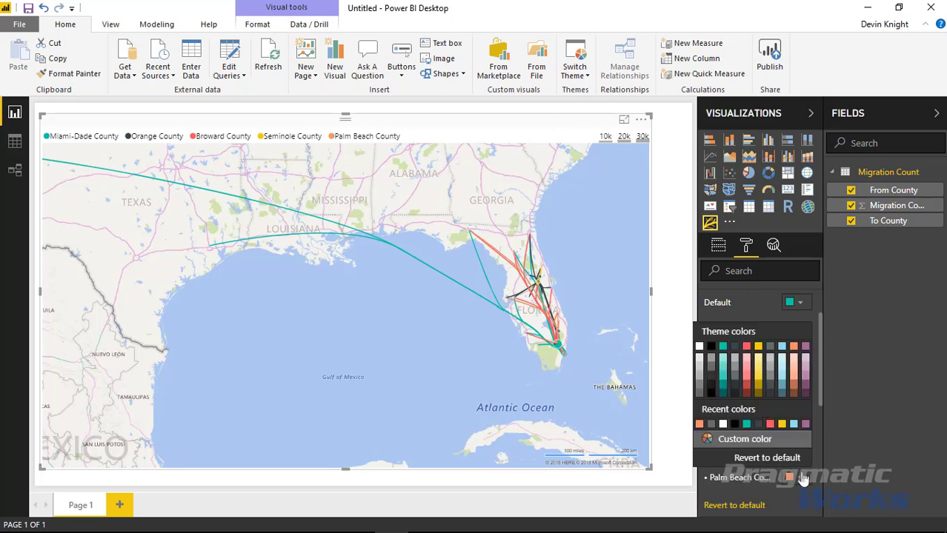
{"action": "left_click", "coordinate": [806, 354]}
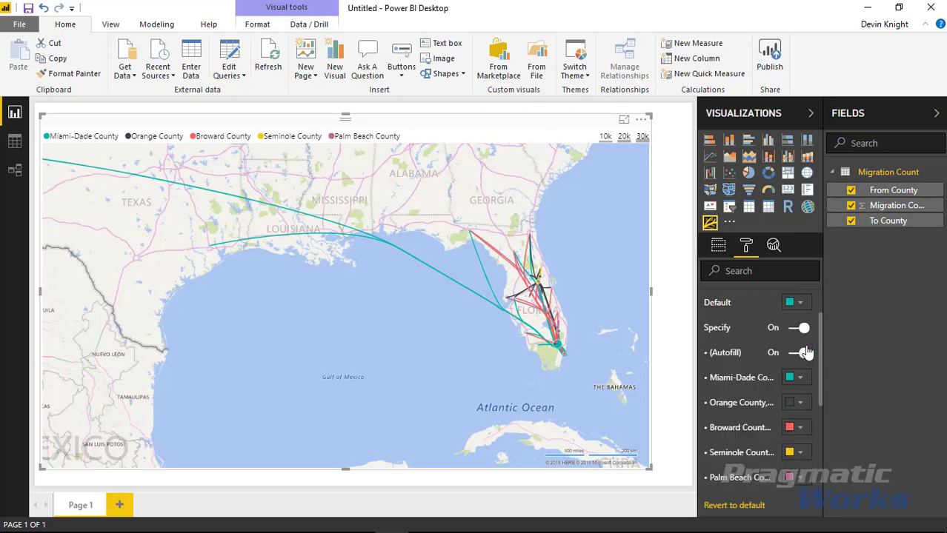
{"action": "mouse_move", "coordinate": [557, 350]}
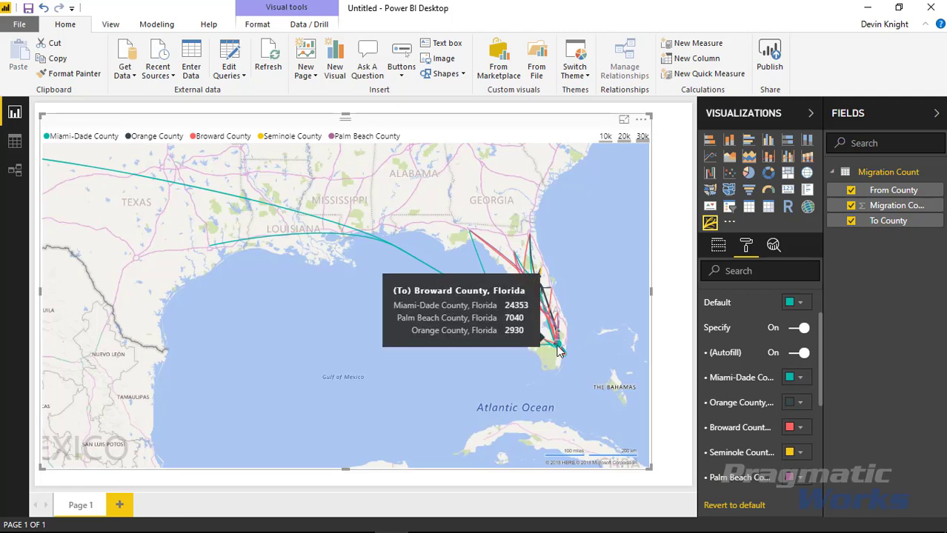
{"action": "scroll", "coordinate": [557, 372], "scroll_direction": "up", "scroll_amount": 3}
{"action": "scroll", "coordinate": [486, 408], "scroll_direction": "up", "scroll_amount": 2}
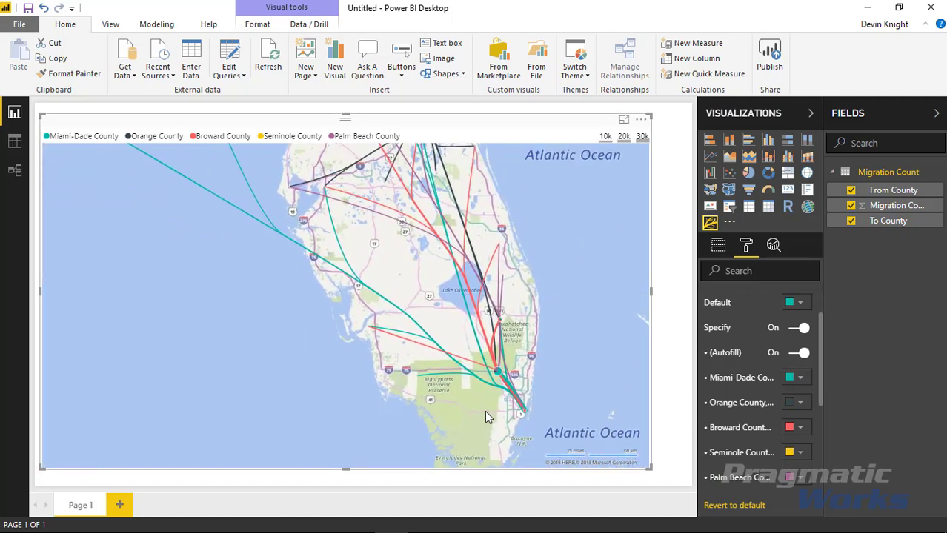
{"action": "scroll", "coordinate": [730, 307], "scroll_direction": "up", "scroll_amount": 2}
{"action": "left_click", "coordinate": [708, 347]}
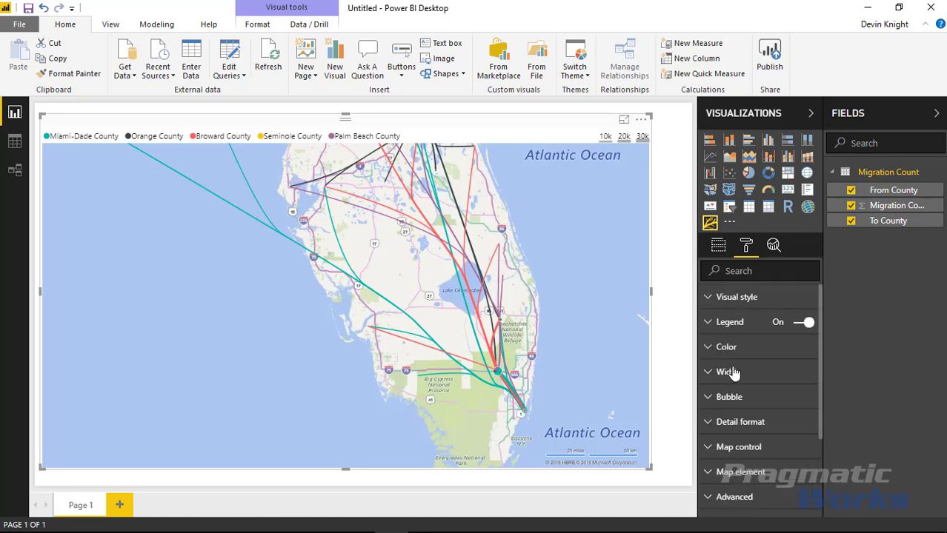
Set the maximum flow width to 50, reduce it to 40, and inspect the lines and bubbles around Broward County
{"action": "left_click", "coordinate": [710, 376]}
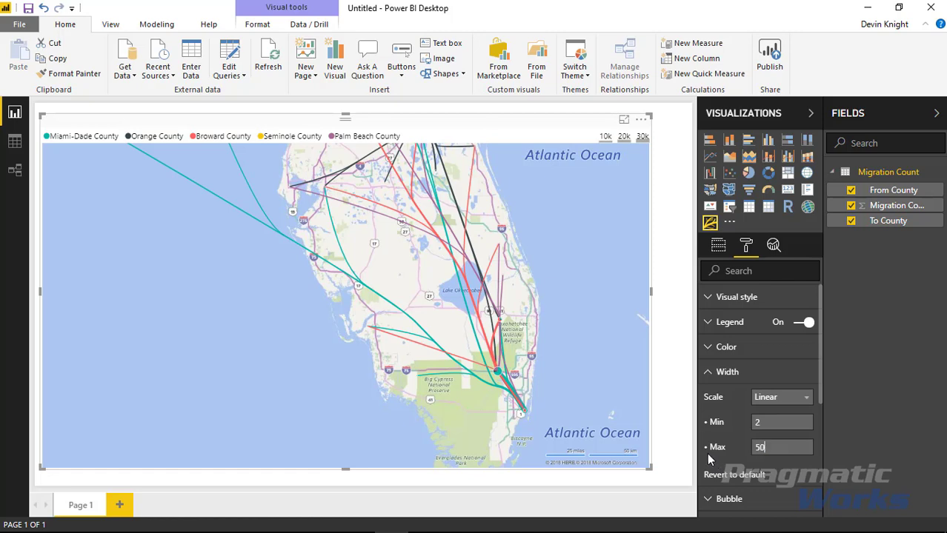
{"action": "key", "text": "Return"}
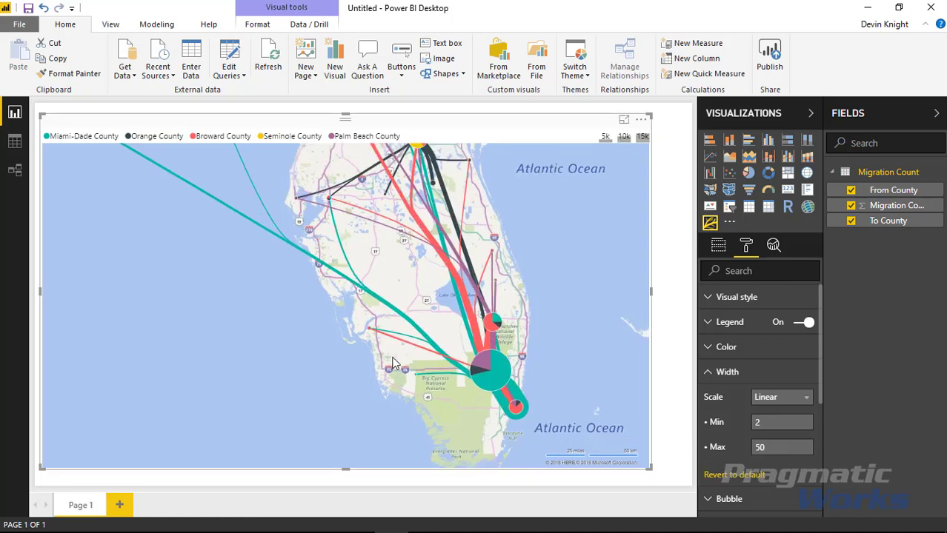
{"action": "scroll", "coordinate": [392, 363], "scroll_direction": "down", "scroll_amount": 1}
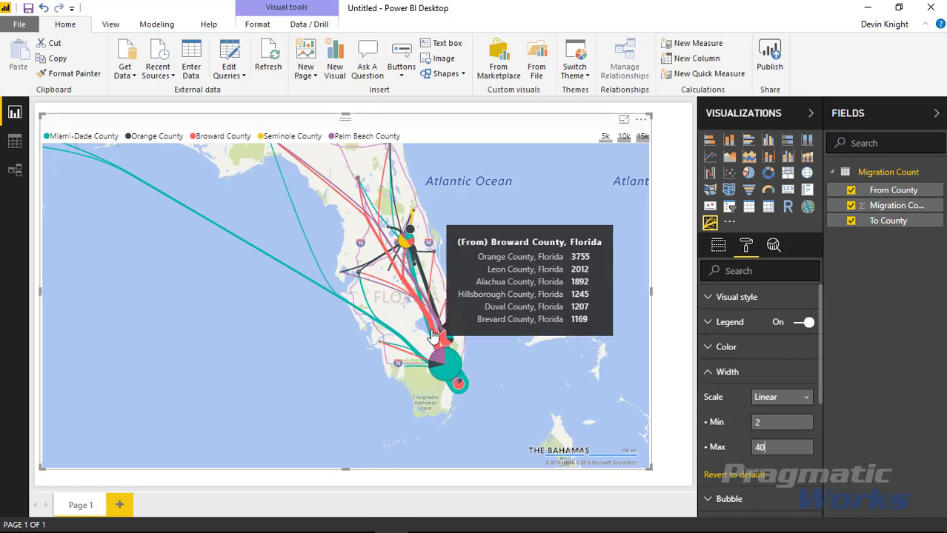
{"action": "mouse_move", "coordinate": [435, 366]}
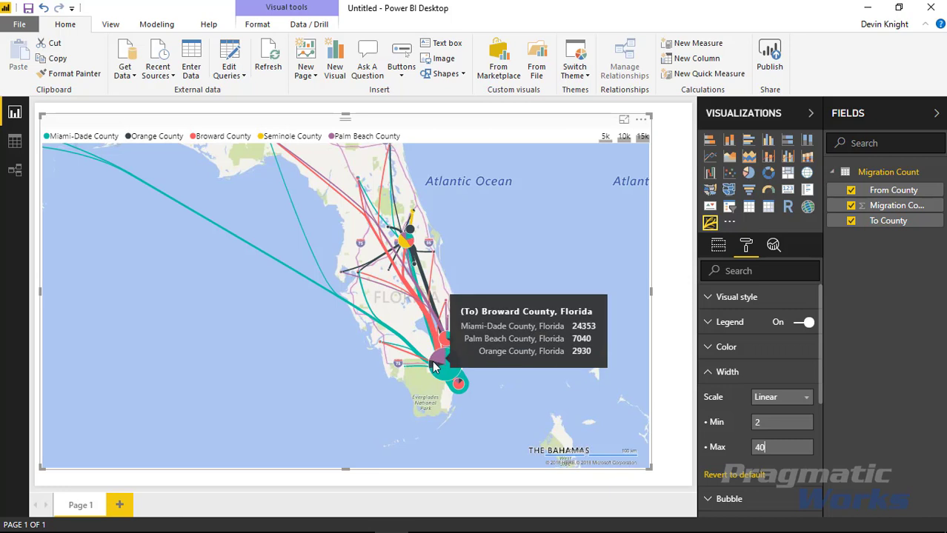
{"action": "left_click", "coordinate": [718, 372]}
Examine Broward County's destination bubble, and show the bubbles for Origin in the Bubble settings
{"action": "left_click", "coordinate": [717, 400]}
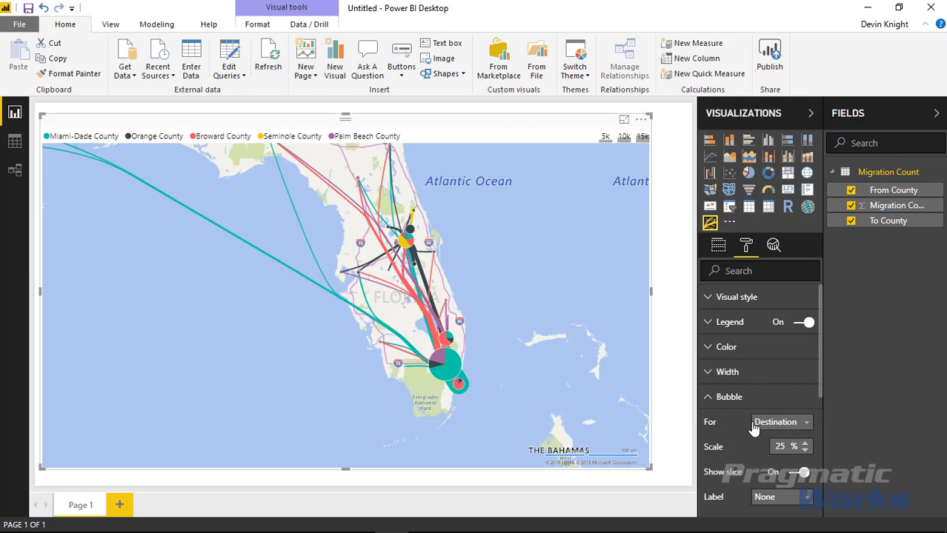
{"action": "mouse_move", "coordinate": [437, 363]}
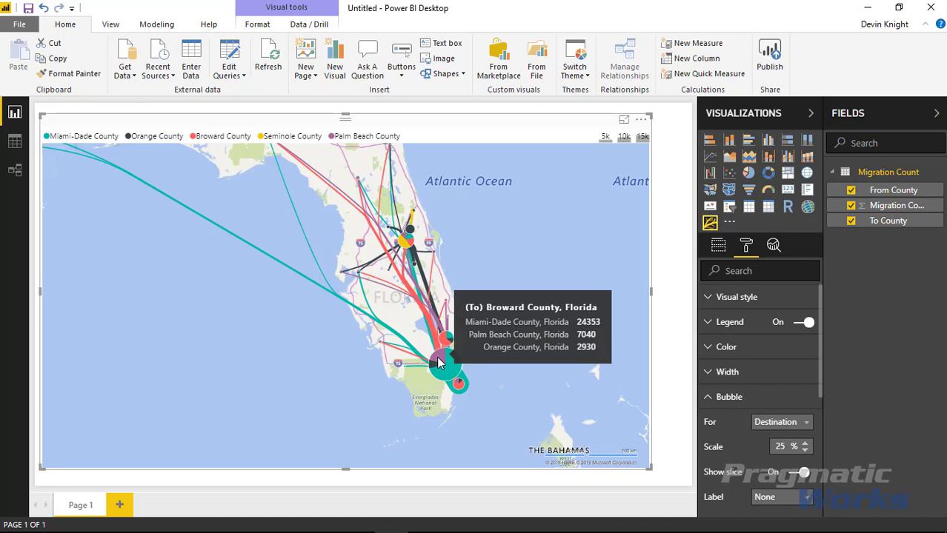
{"action": "left_click", "coordinate": [777, 423]}
{"action": "left_click", "coordinate": [766, 453]}
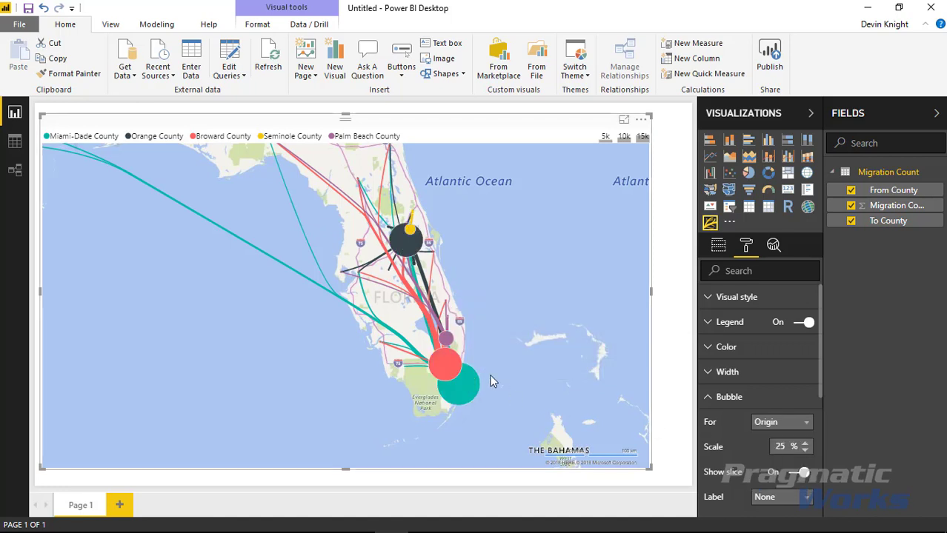
{"action": "mouse_move", "coordinate": [439, 373]}
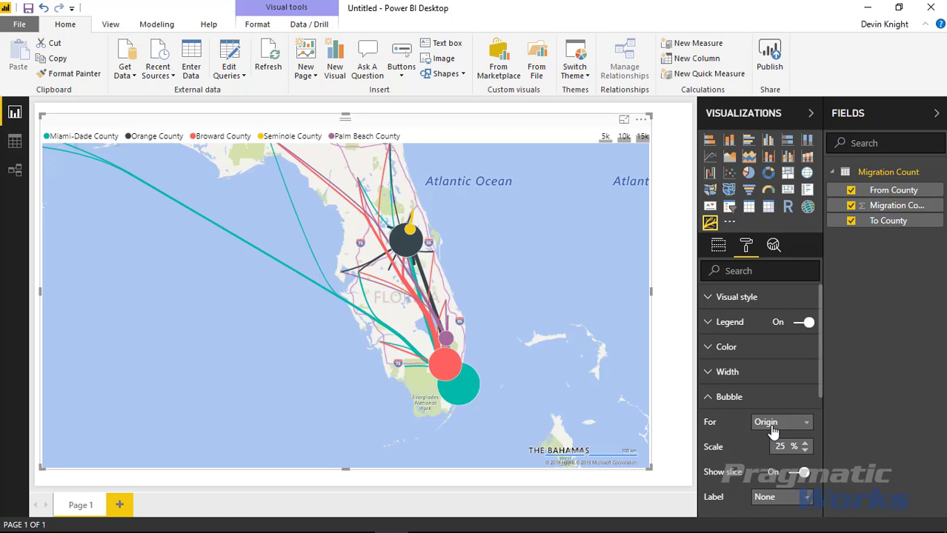
Try showing the bubbles for Both and for Origin, and set them back to Destination
{"action": "left_click", "coordinate": [785, 432]}
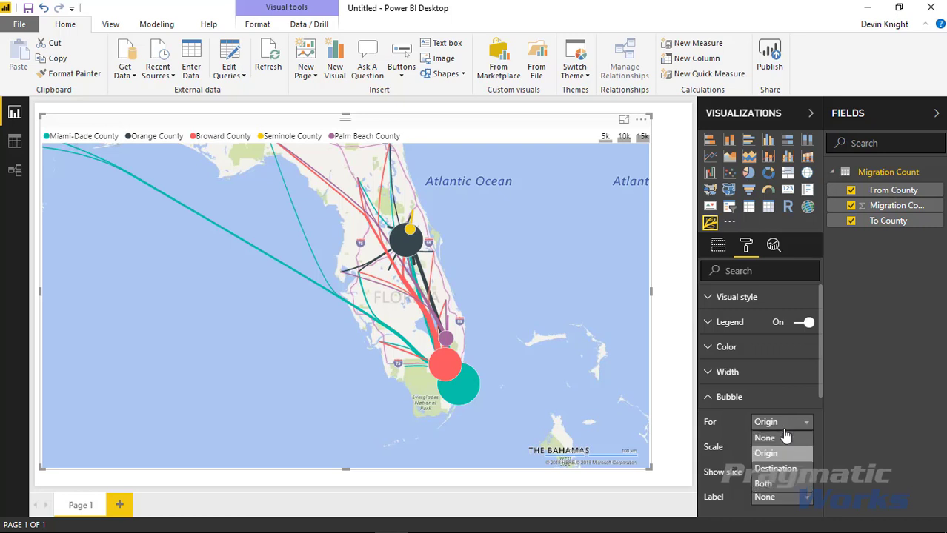
{"action": "left_click", "coordinate": [776, 484]}
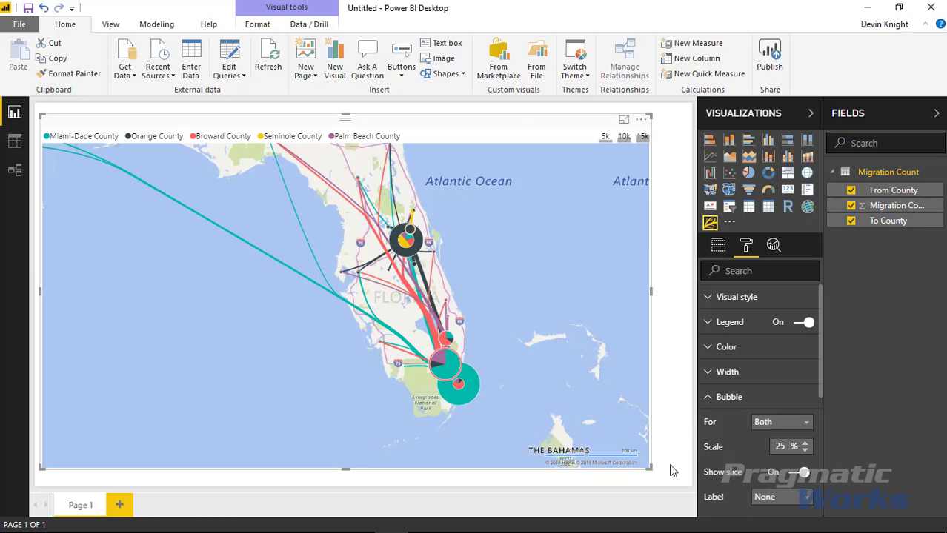
{"action": "left_click", "coordinate": [791, 435]}
{"action": "left_click", "coordinate": [787, 450]}
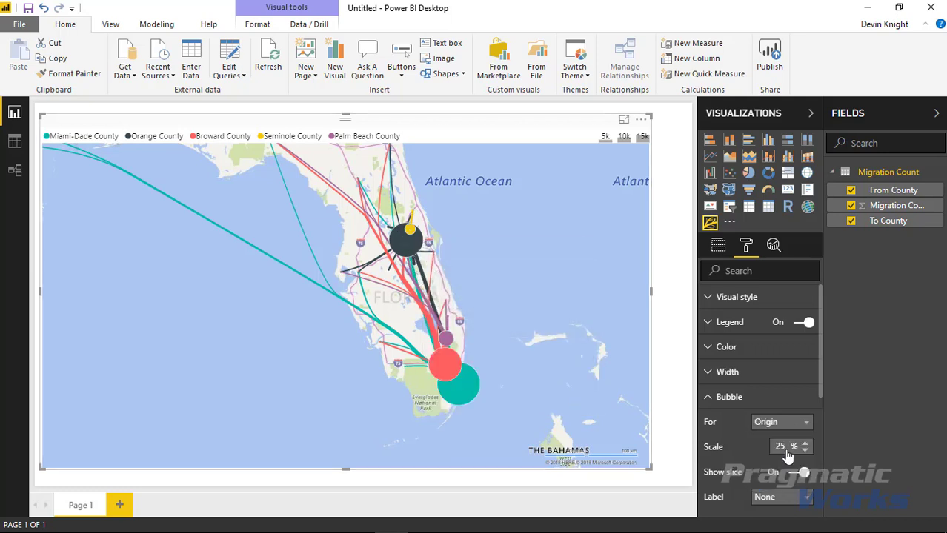
{"action": "left_click", "coordinate": [806, 423]}
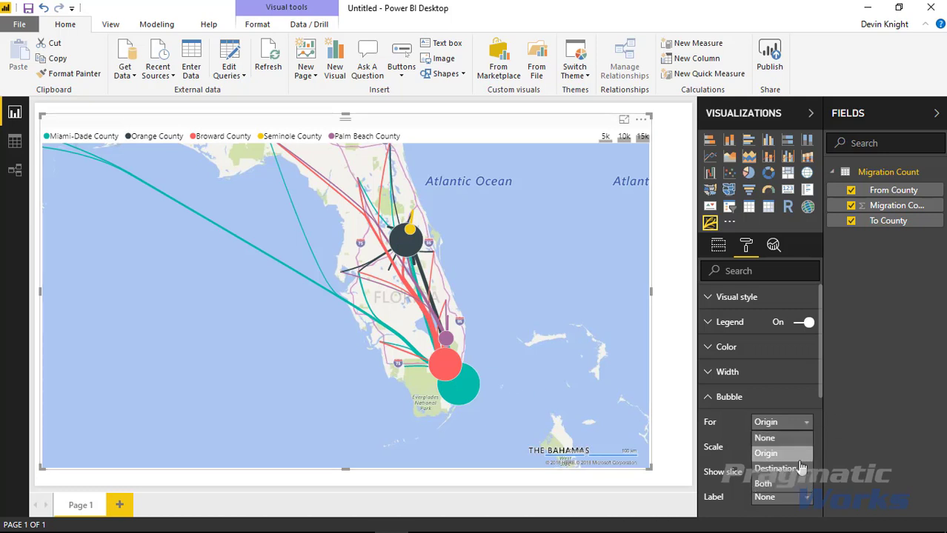
{"action": "left_click", "coordinate": [800, 468]}
Increase the bubble scale to 30%
{"action": "left_click", "coordinate": [805, 445]}
{"action": "left_click", "coordinate": [805, 444]}
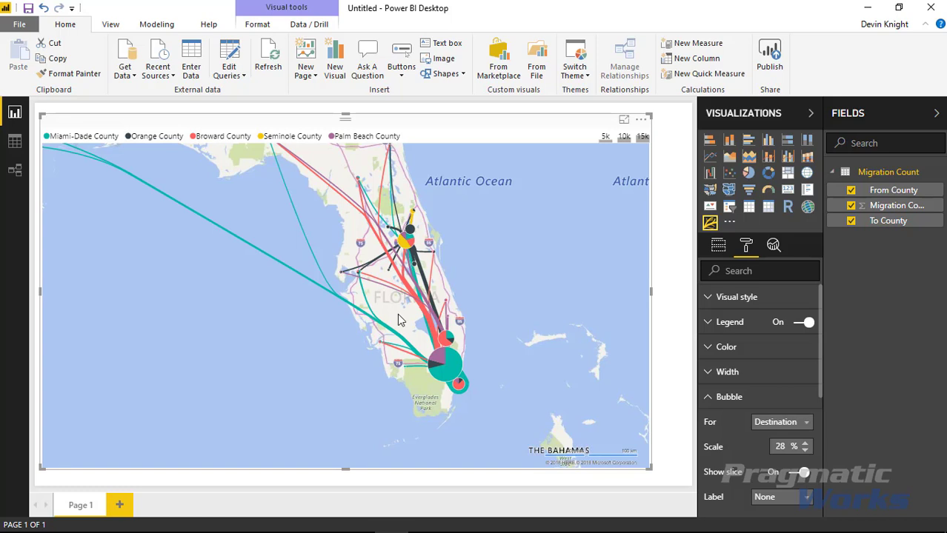
{"action": "scroll", "coordinate": [741, 444], "scroll_direction": "down", "scroll_amount": 3}
{"action": "left_click", "coordinate": [805, 374]}
{"action": "left_click", "coordinate": [805, 374]}
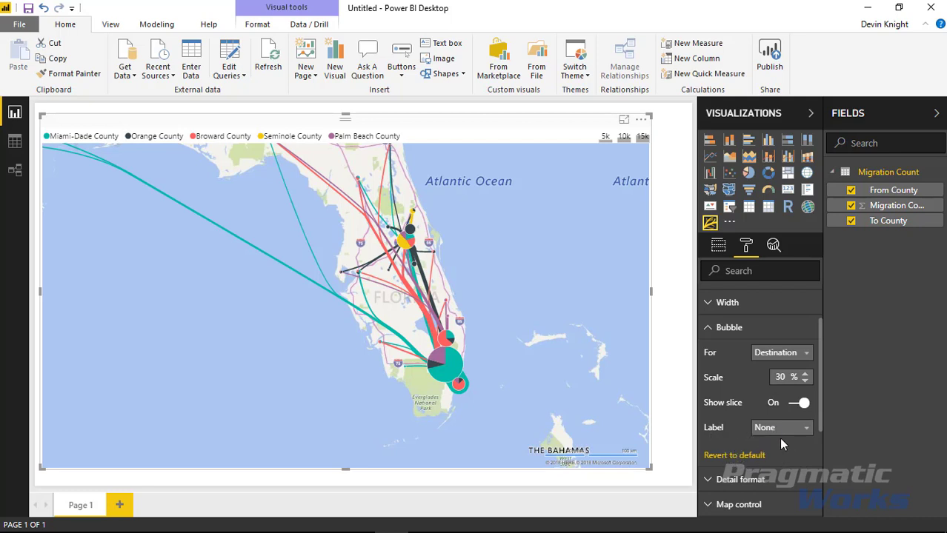
Try the bubbles with Show slice off, and turn it back on
{"action": "scroll", "coordinate": [778, 437], "scroll_direction": "down", "scroll_amount": 3}
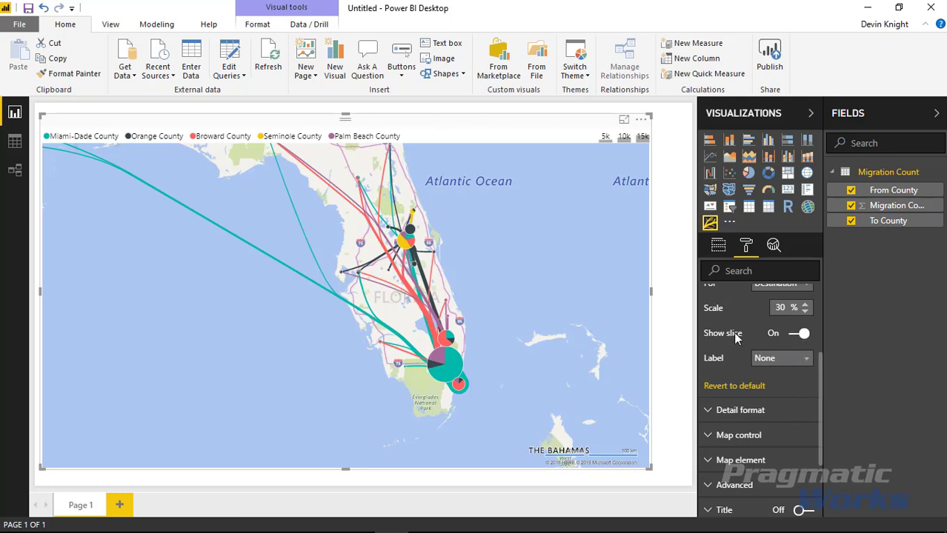
{"action": "left_click", "coordinate": [797, 333]}
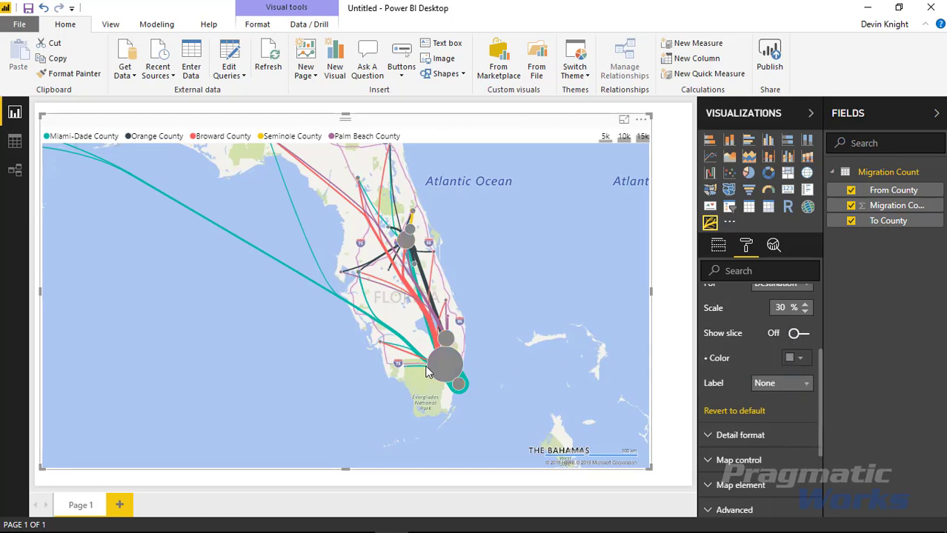
{"action": "left_click", "coordinate": [798, 337]}
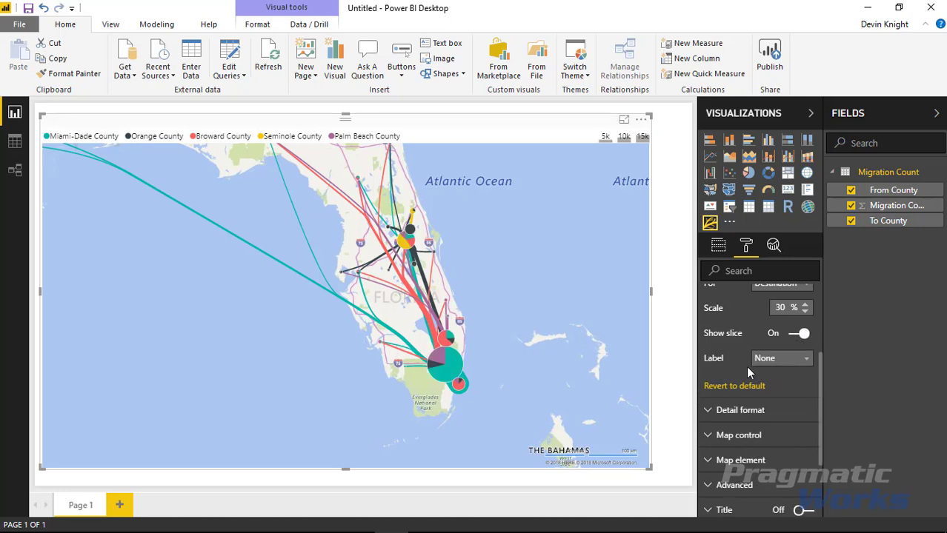
Try the All and By click label options for the bubbles, and revert the bubble settings to default
{"action": "left_click", "coordinate": [770, 366]}
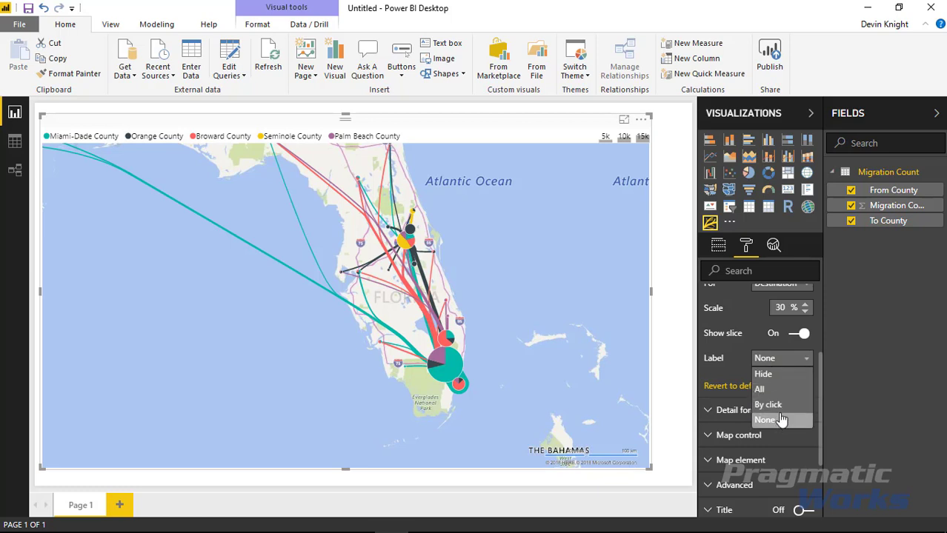
{"action": "left_click", "coordinate": [774, 391]}
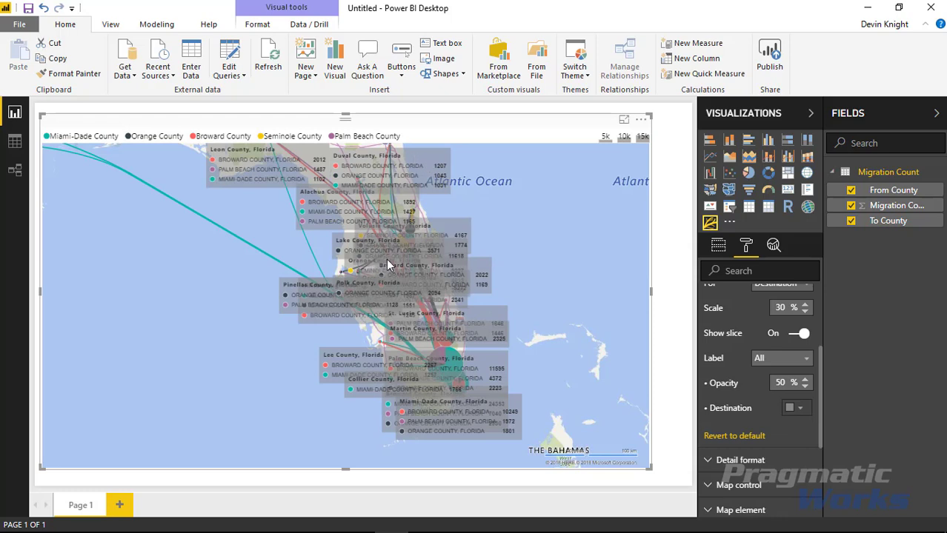
{"action": "left_click", "coordinate": [803, 358]}
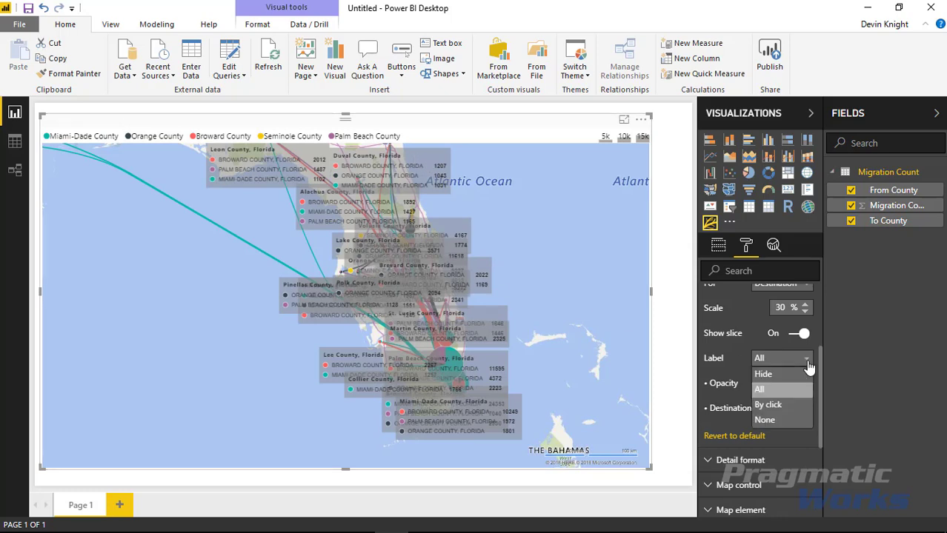
{"action": "left_click", "coordinate": [776, 406]}
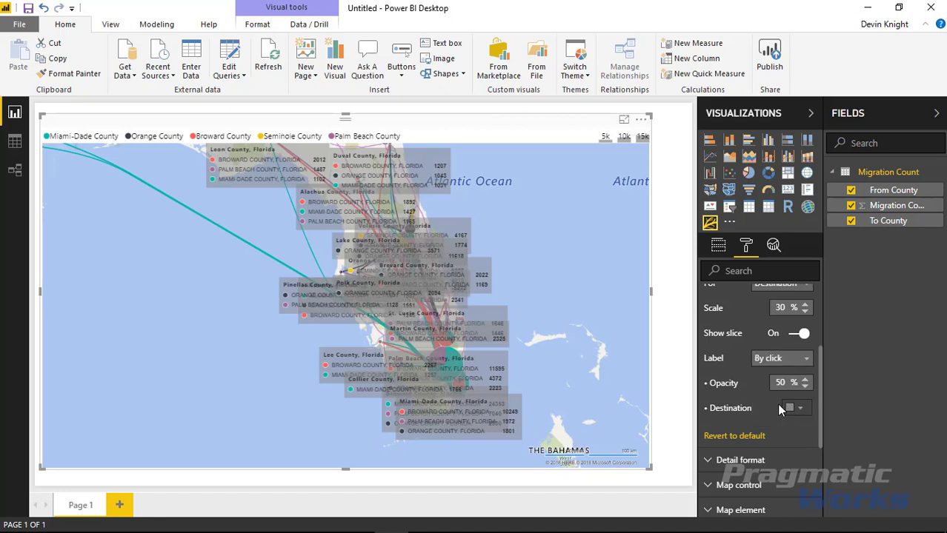
{"action": "left_click", "coordinate": [786, 358]}
{"action": "left_click", "coordinate": [770, 408]}
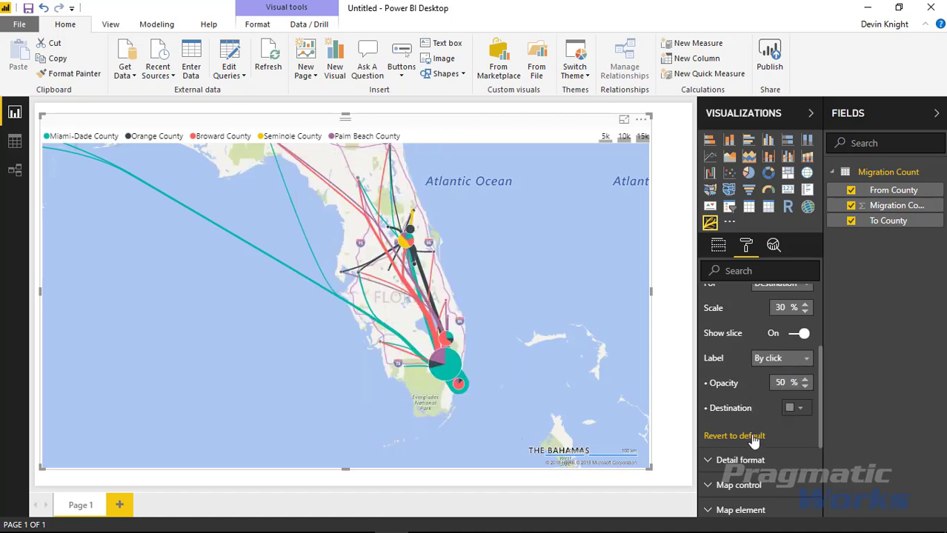
{"action": "left_click", "coordinate": [749, 437]}
Set the bubble labels to By click and display the label of Broward County's bubble
{"action": "left_click", "coordinate": [782, 359]}
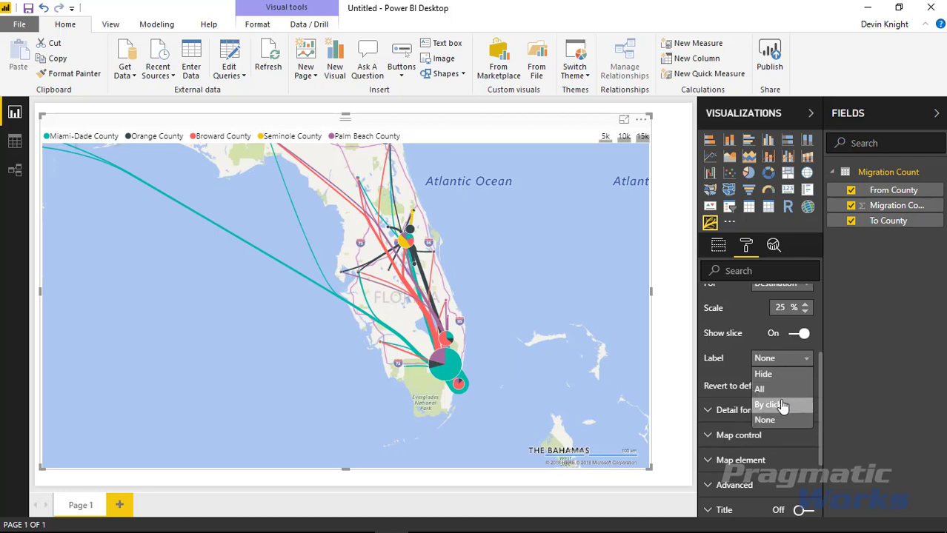
{"action": "left_click", "coordinate": [777, 408]}
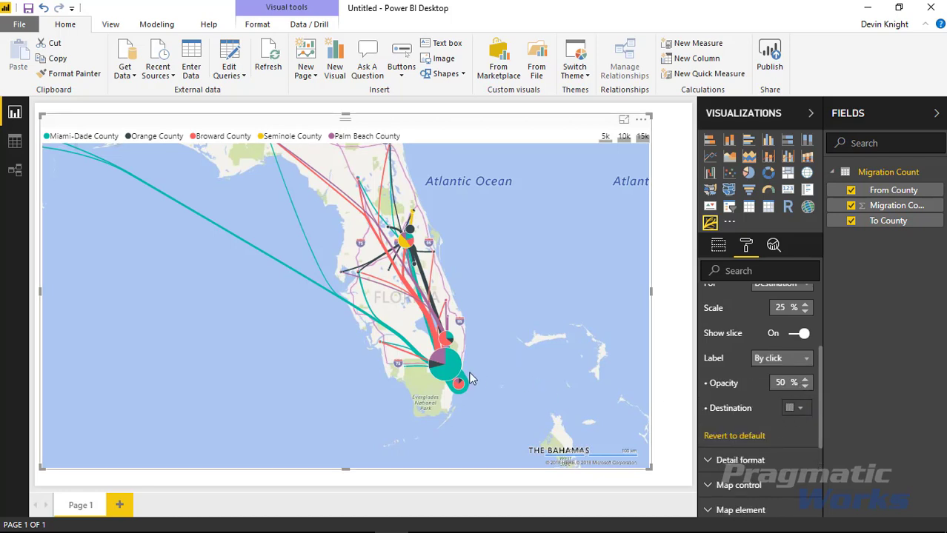
{"action": "mouse_move", "coordinate": [445, 382]}
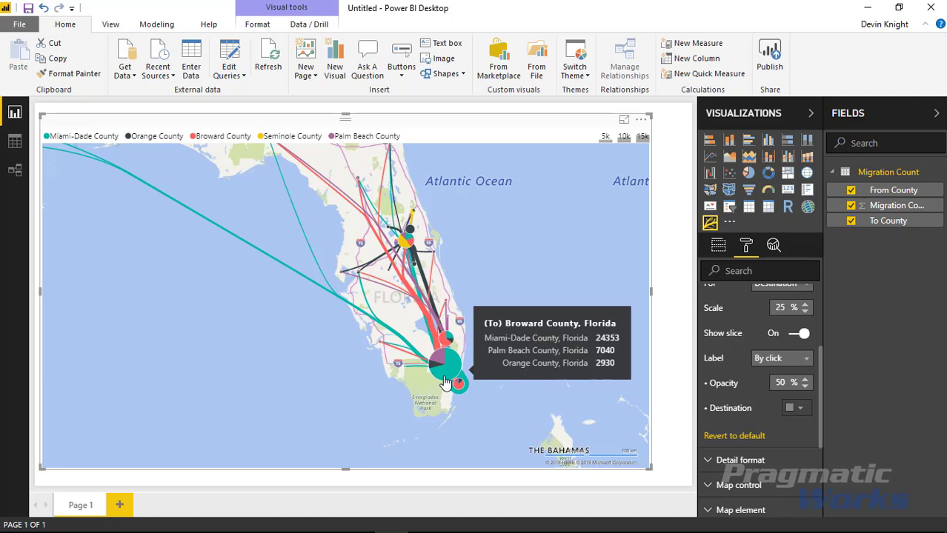
{"action": "left_click", "coordinate": [445, 381]}
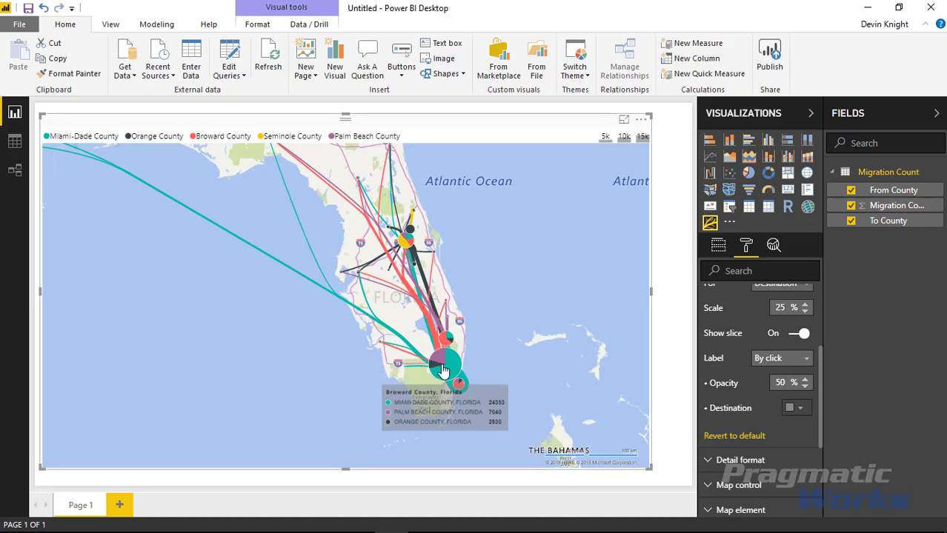
{"action": "mouse_move", "coordinate": [459, 386]}
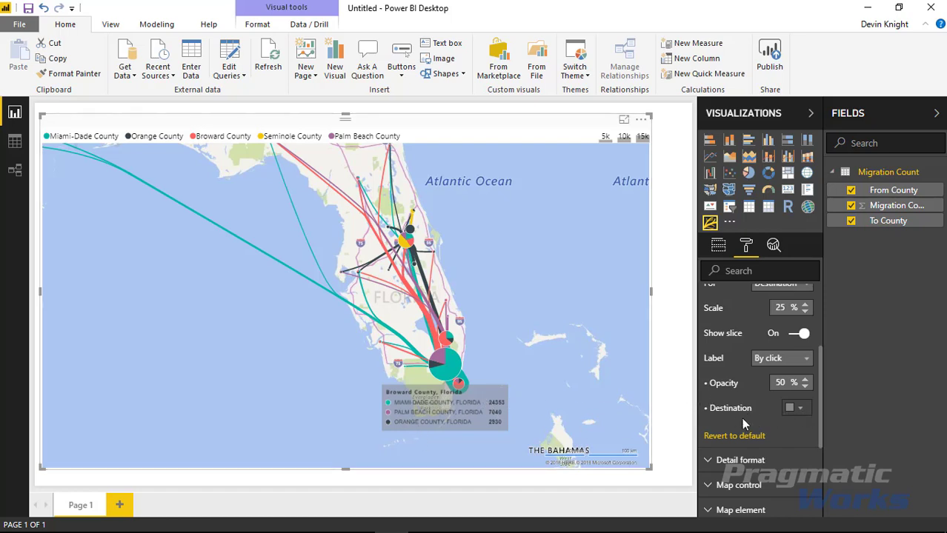
Make the destination label's background white and lower its opacity to 42%
{"action": "left_click", "coordinate": [797, 408]}
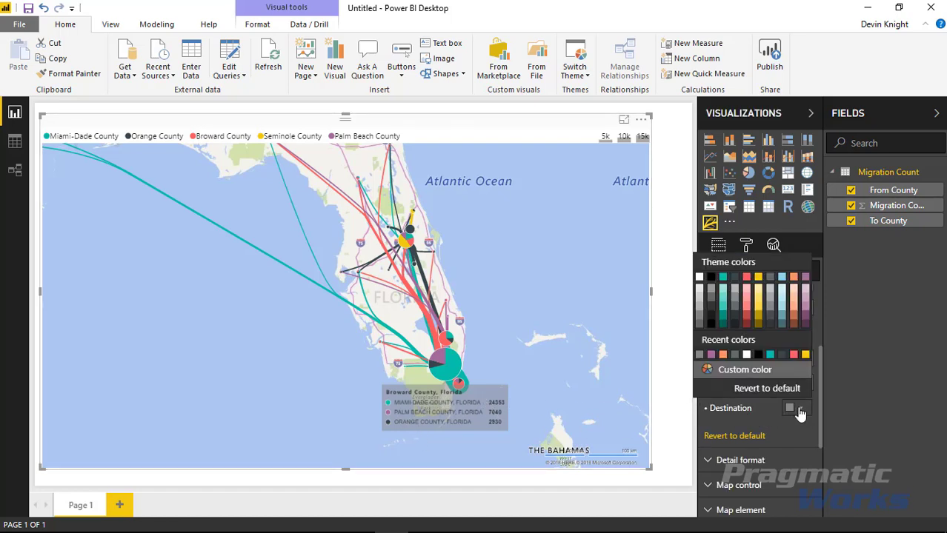
{"action": "left_click", "coordinate": [746, 356]}
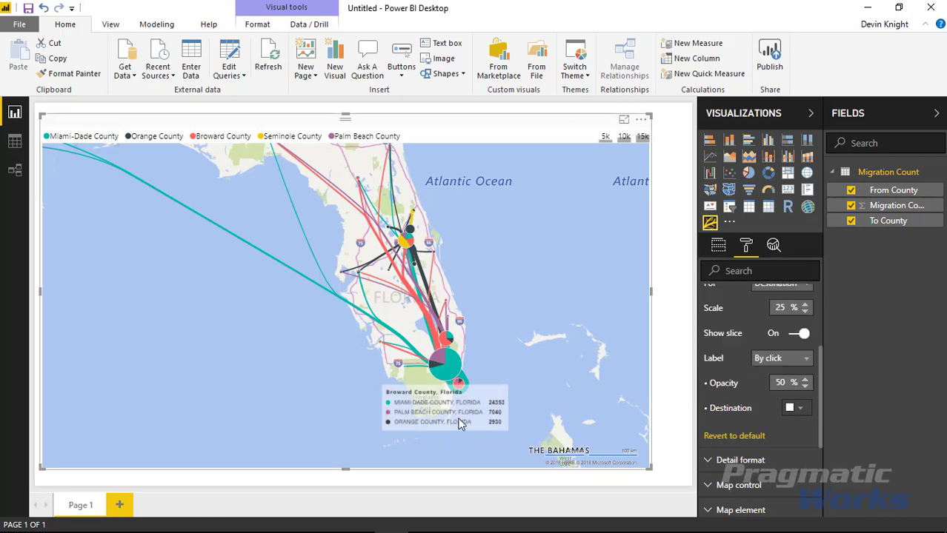
{"action": "left_click", "coordinate": [805, 387]}
Sort the label details in ascending order in the Detail format settings
{"action": "left_click", "coordinate": [710, 460]}
{"action": "scroll", "coordinate": [716, 453], "scroll_direction": "down", "scroll_amount": 2}
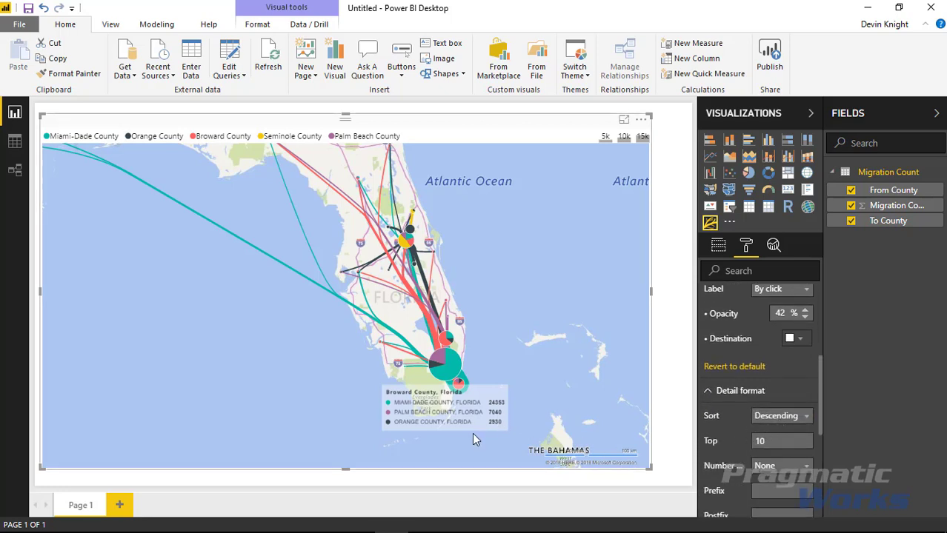
{"action": "left_click", "coordinate": [774, 416]}
{"action": "left_click", "coordinate": [773, 431]}
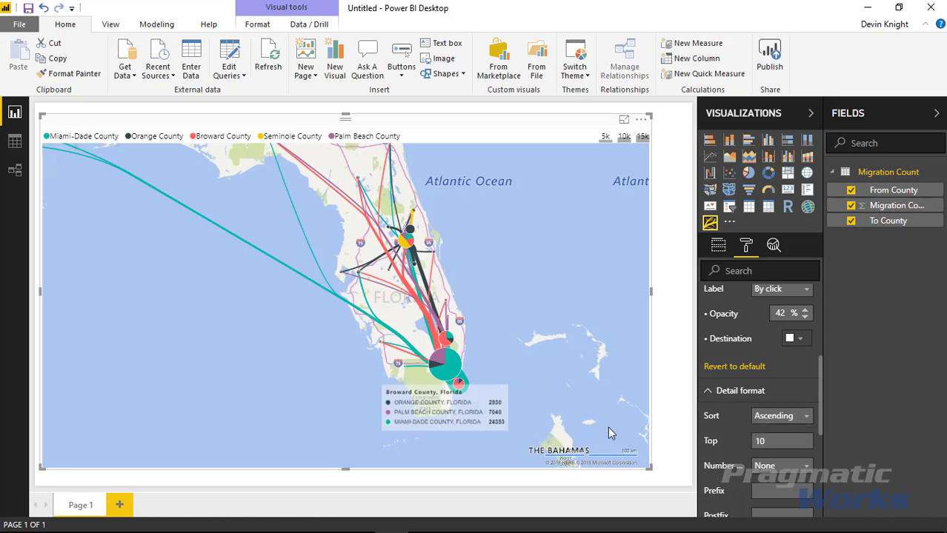
Add the postfix " people" to the label detail values and sort them in descending order
{"action": "scroll", "coordinate": [778, 452], "scroll_direction": "down", "scroll_amount": 2}
{"action": "left_click", "coordinate": [779, 447]}
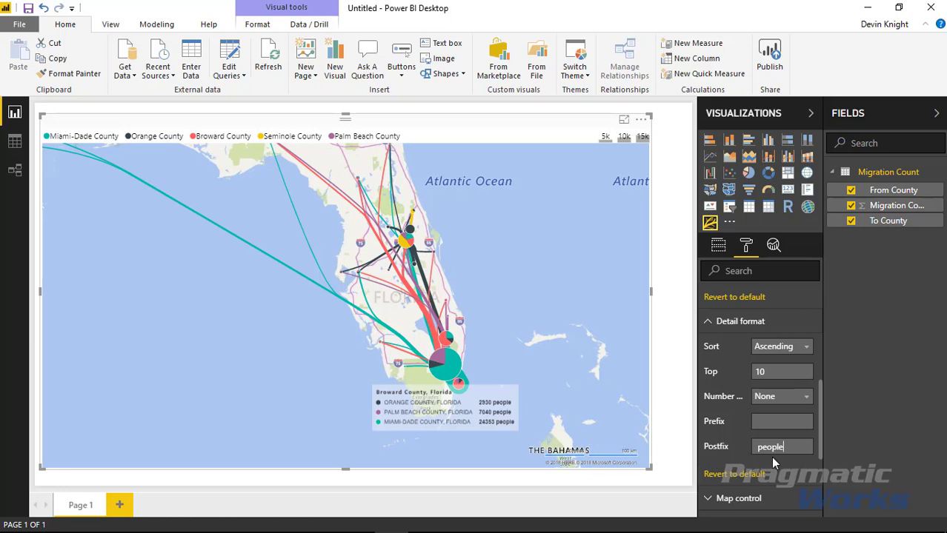
{"action": "left_click", "coordinate": [782, 346]}
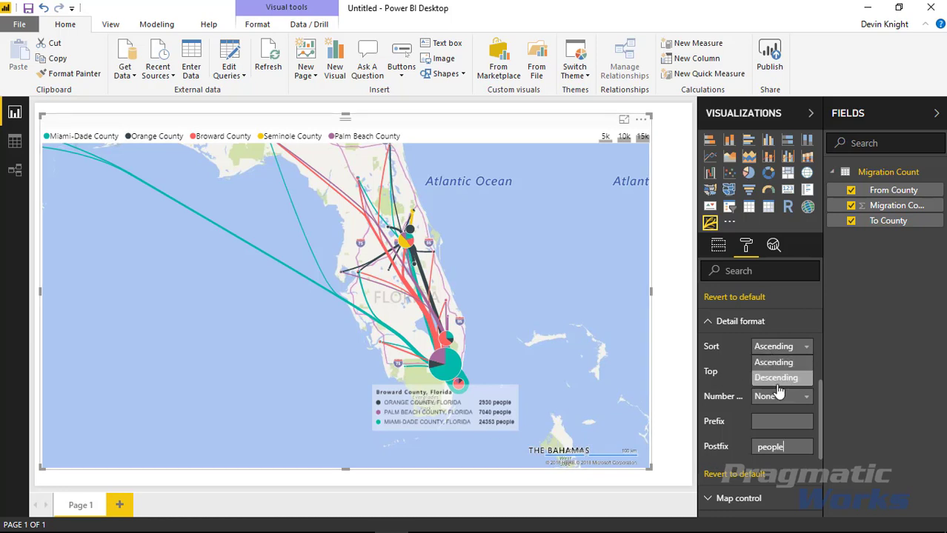
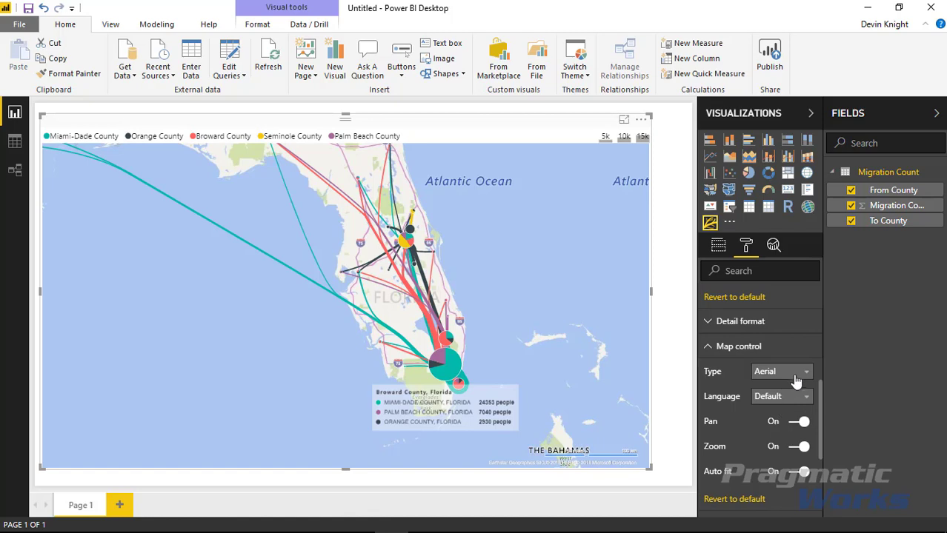
Try the Gray map type, and set the map type to Color
{"action": "left_click", "coordinate": [797, 374]}
{"action": "left_click", "coordinate": [784, 419]}
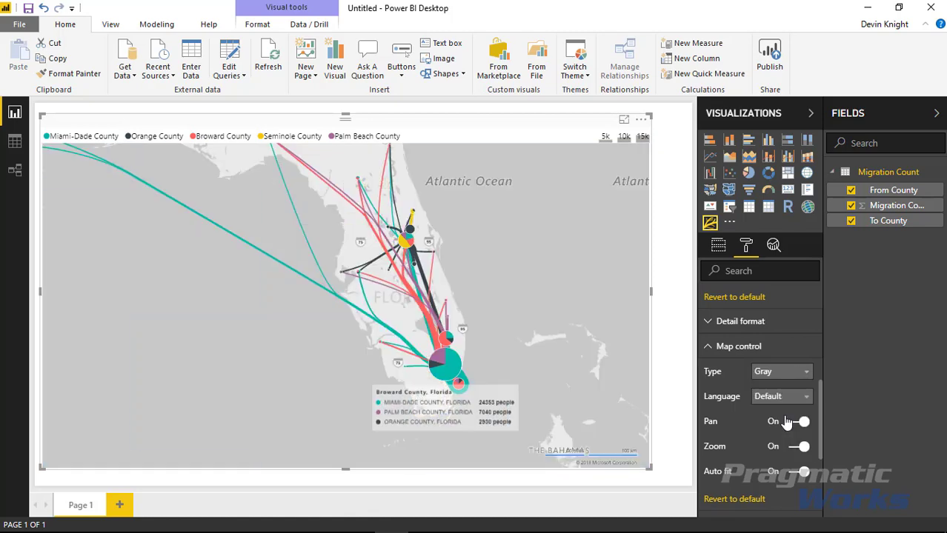
{"action": "left_click", "coordinate": [796, 375]}
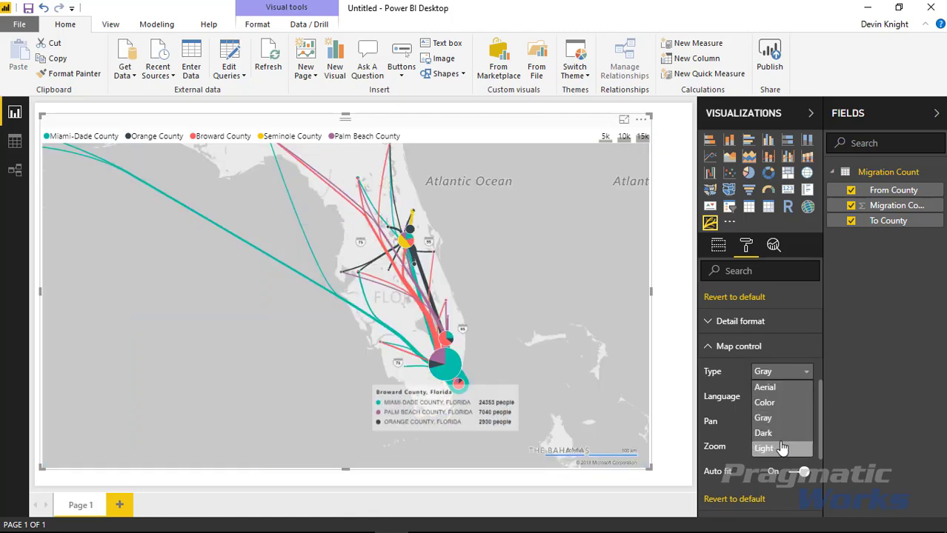
{"action": "left_click", "coordinate": [782, 402]}
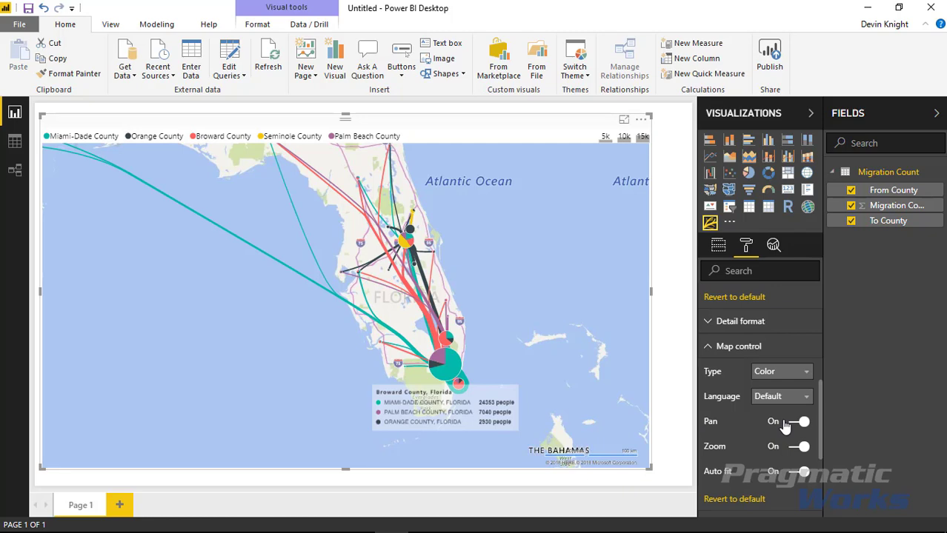
Test moving the map with Pan switched off, and turn Pan back on
{"action": "mouse_move", "coordinate": [306, 364]}
{"action": "left_mouse_down"}
{"action": "mouse_move", "coordinate": [486, 353]}
{"action": "mouse_move", "coordinate": [185, 368]}
{"action": "mouse_move", "coordinate": [304, 367]}
{"action": "left_mouse_up"}
{"action": "left_click", "coordinate": [801, 423]}
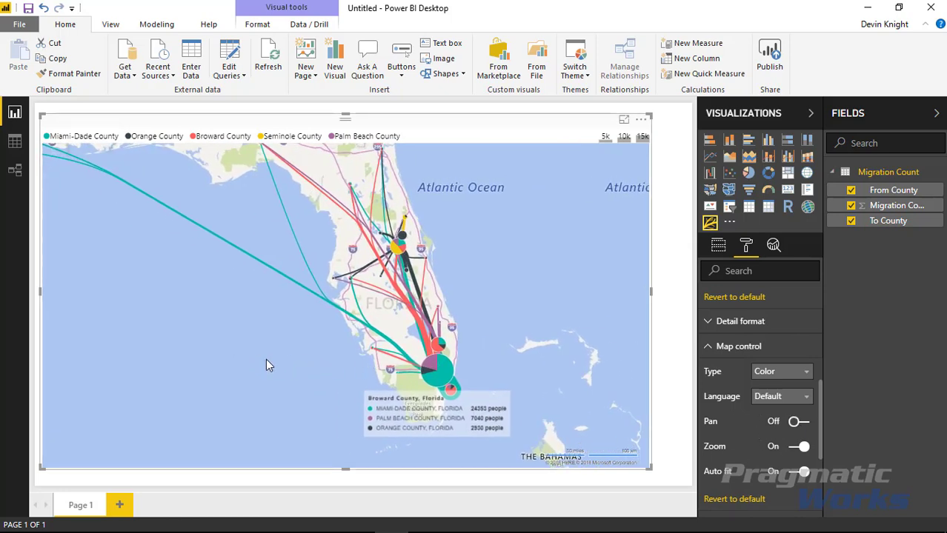
{"action": "left_click", "coordinate": [798, 423]}
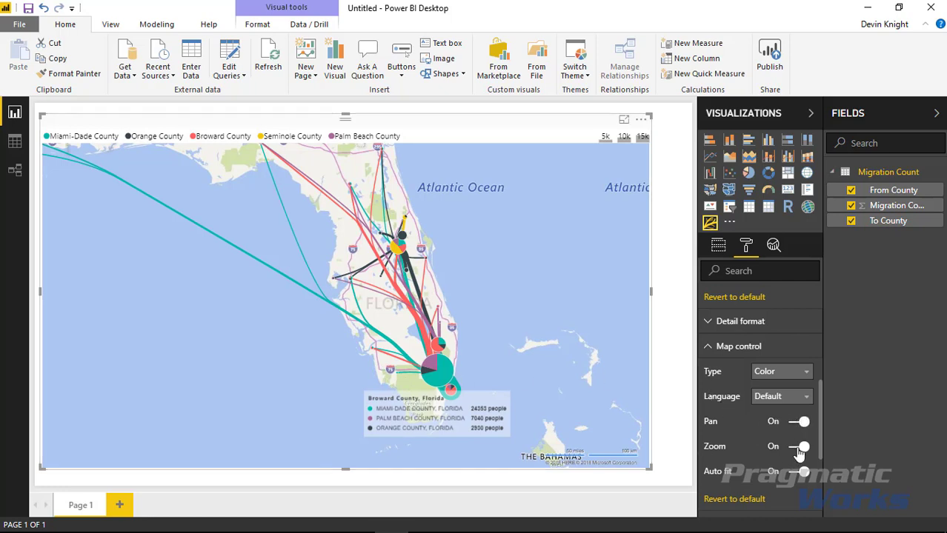
Turn map Zoom off and back on, and test zooming the map out and in
{"action": "left_click", "coordinate": [798, 448]}
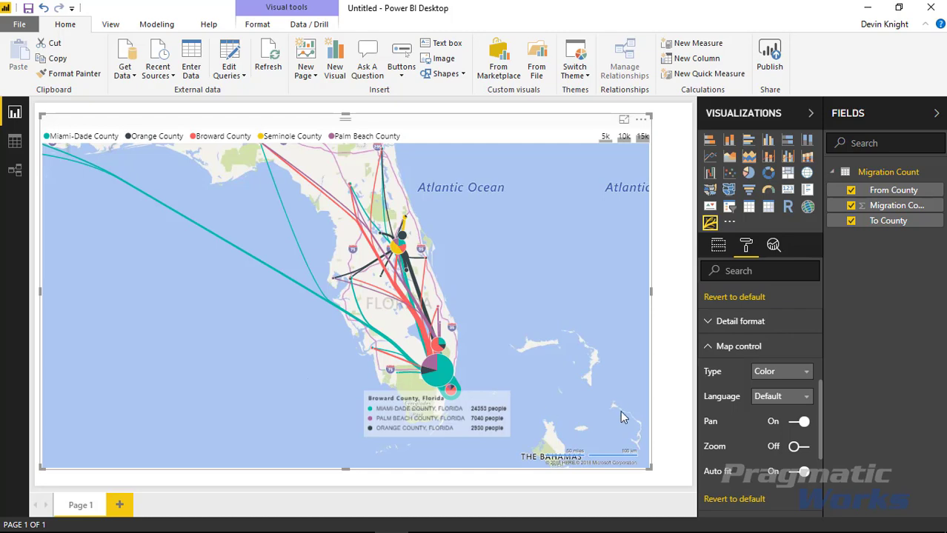
{"action": "left_click", "coordinate": [796, 447]}
{"action": "scroll", "coordinate": [339, 353], "scroll_direction": "down", "scroll_amount": 2}
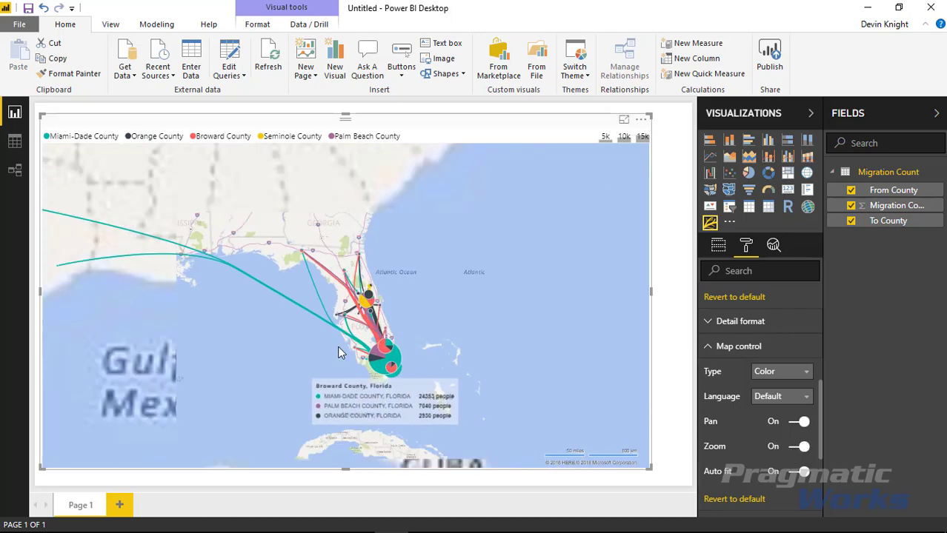
{"action": "scroll", "coordinate": [339, 353], "scroll_direction": "up", "scroll_amount": 2}
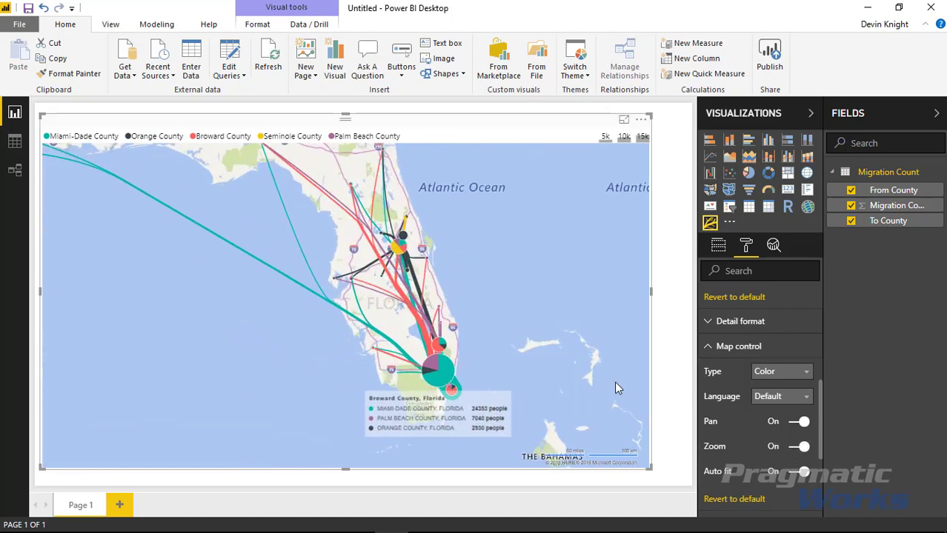
Turn Auto fit off, zoom out and shift the map, and turn Auto fit back on to refit all flows
{"action": "left_click", "coordinate": [801, 474]}
{"action": "scroll", "coordinate": [351, 329], "scroll_direction": "down", "scroll_amount": 2}
{"action": "left_click_drag", "start_coordinate": [268, 316], "coordinate": [293, 379]}
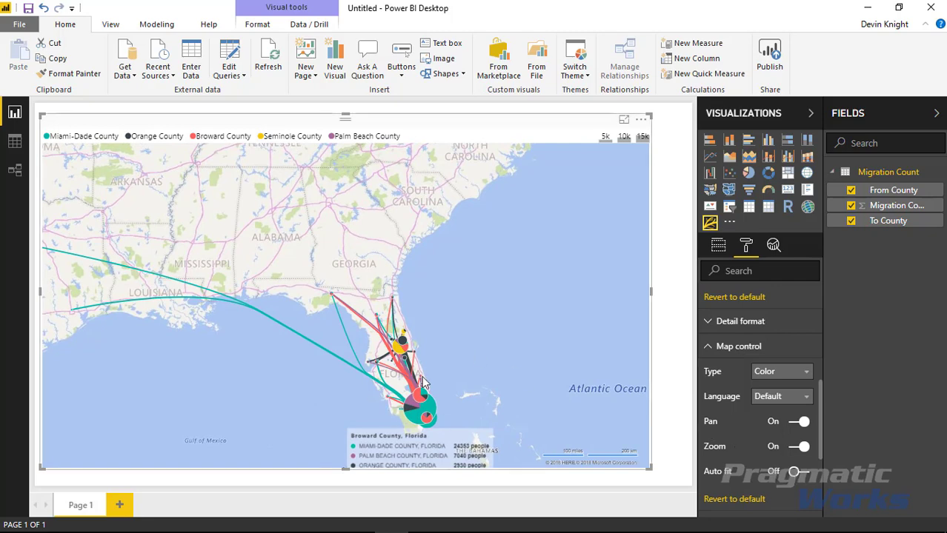
{"action": "left_click", "coordinate": [797, 472]}
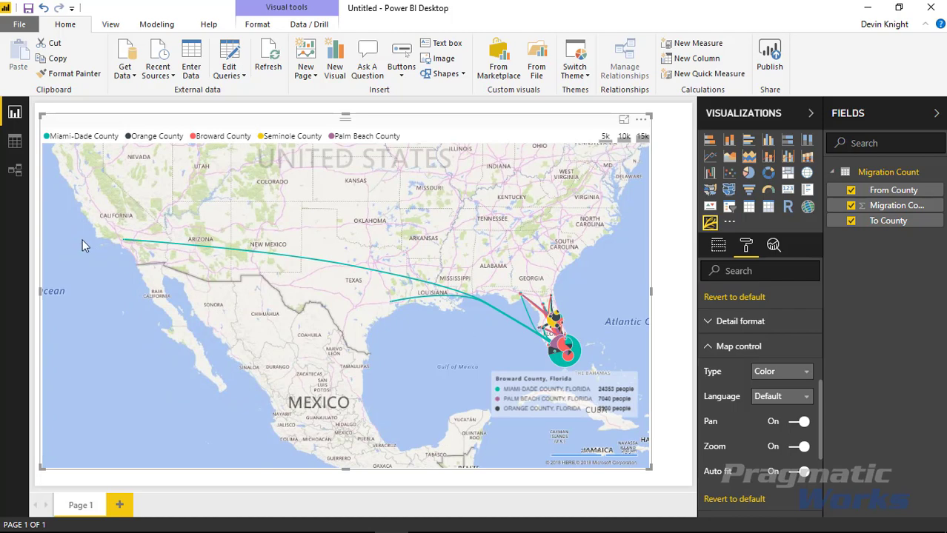
{"action": "mouse_move", "coordinate": [125, 243]}
{"action": "mouse_move", "coordinate": [566, 354]}
In the Map element settings, set Road to Hidden and turn off Forest and Label
{"action": "left_click", "coordinate": [709, 351]}
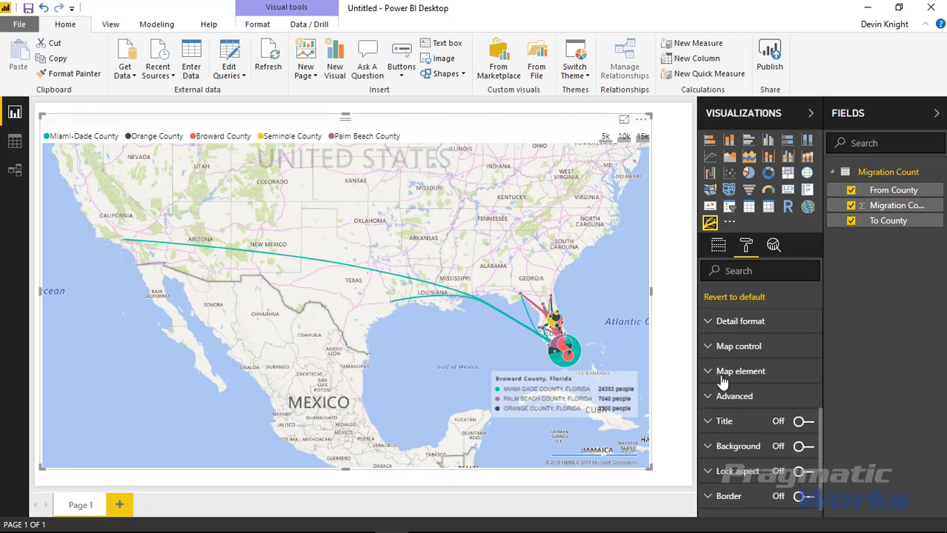
{"action": "left_click", "coordinate": [713, 377]}
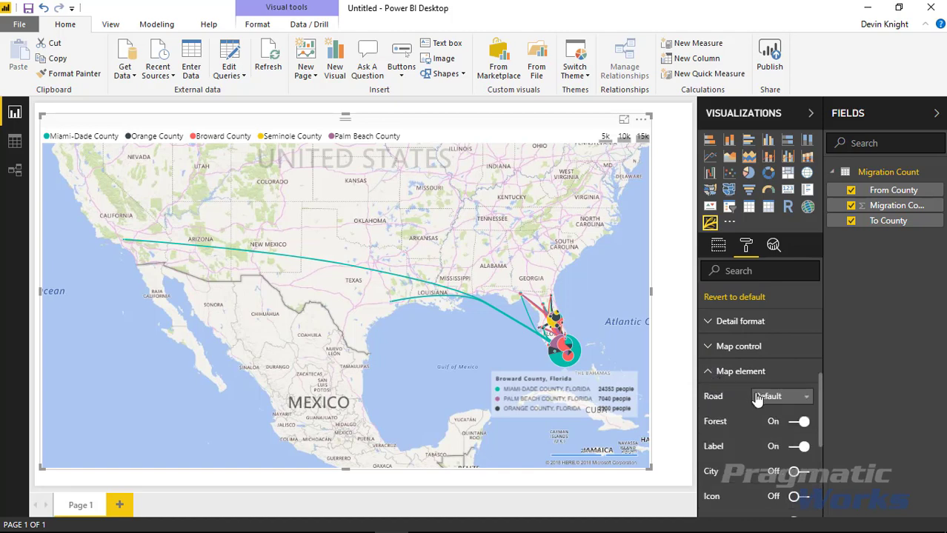
{"action": "scroll", "coordinate": [755, 396], "scroll_direction": "down", "scroll_amount": 3}
{"action": "left_click", "coordinate": [795, 328]}
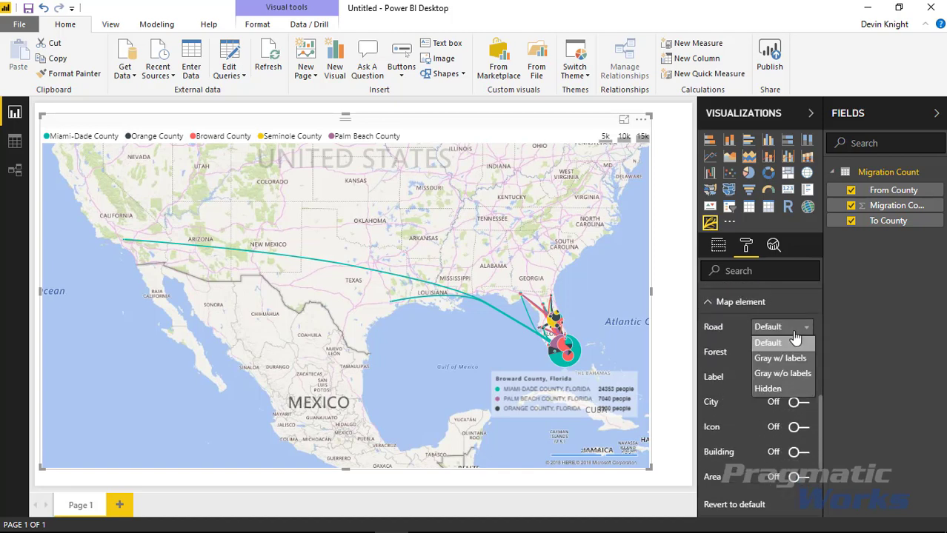
{"action": "left_click", "coordinate": [790, 390]}
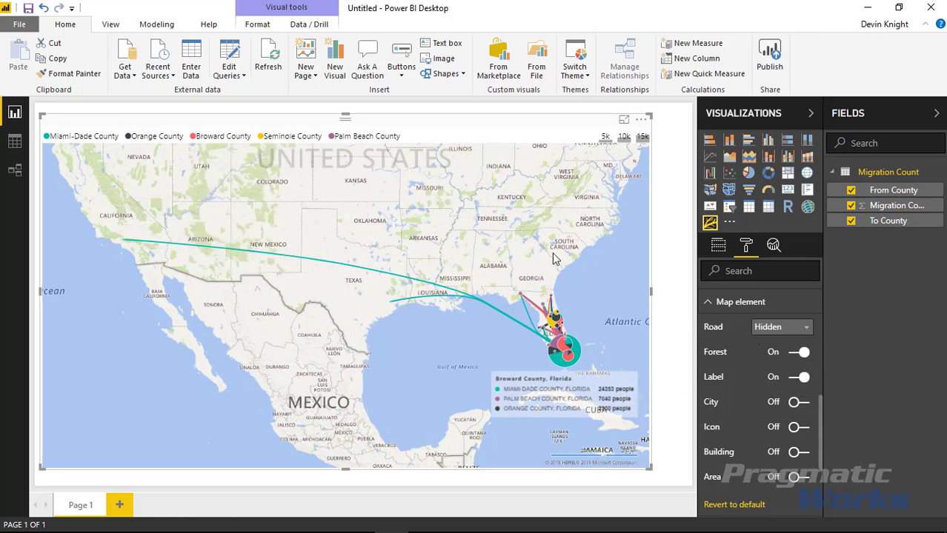
{"action": "left_click", "coordinate": [787, 350]}
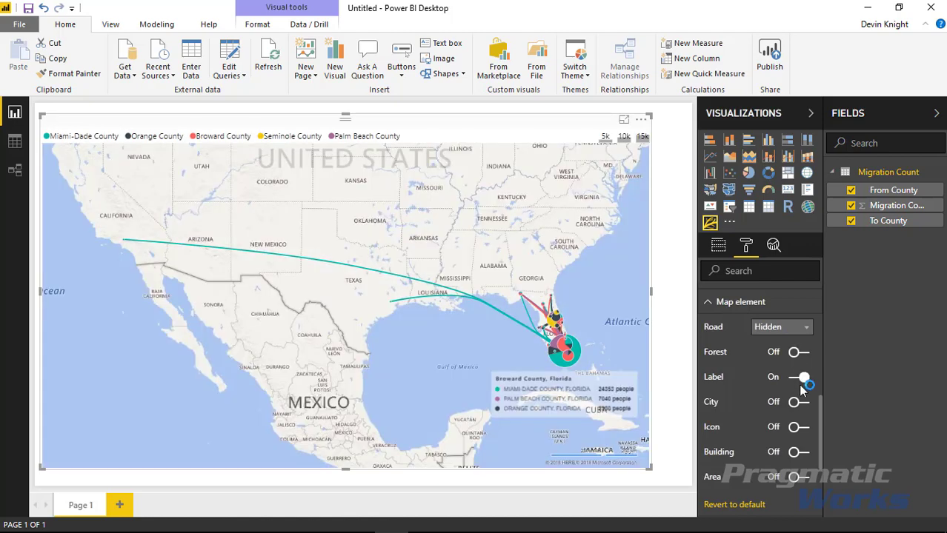
{"action": "left_click", "coordinate": [806, 384]}
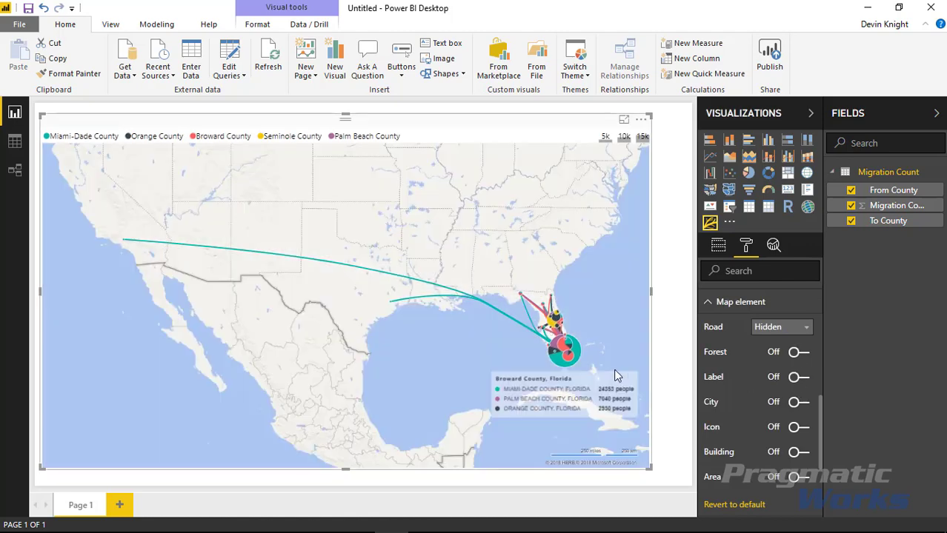
Turn the map's Forest and Label elements back on and return Road to Default
{"action": "left_click", "coordinate": [796, 352]}
{"action": "left_click", "coordinate": [798, 377]}
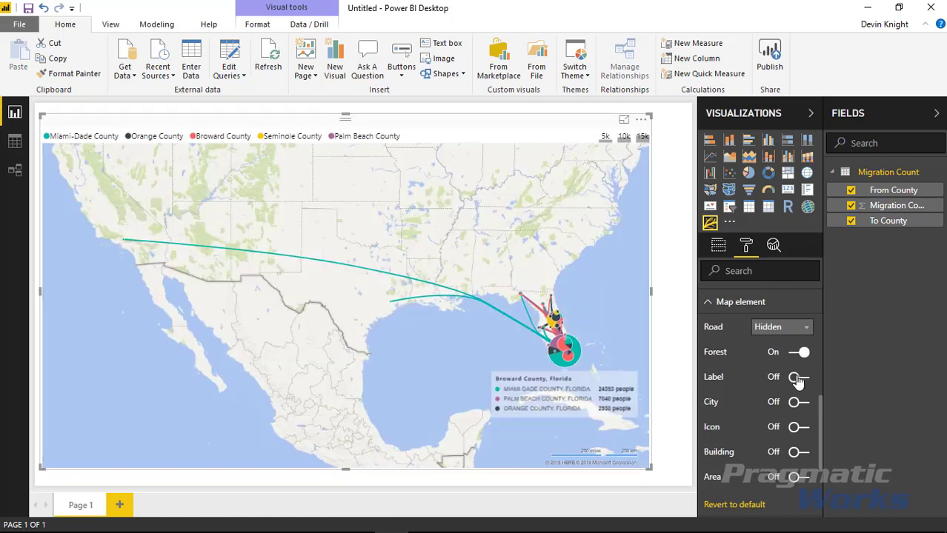
{"action": "left_click", "coordinate": [788, 333]}
{"action": "left_click", "coordinate": [778, 343]}
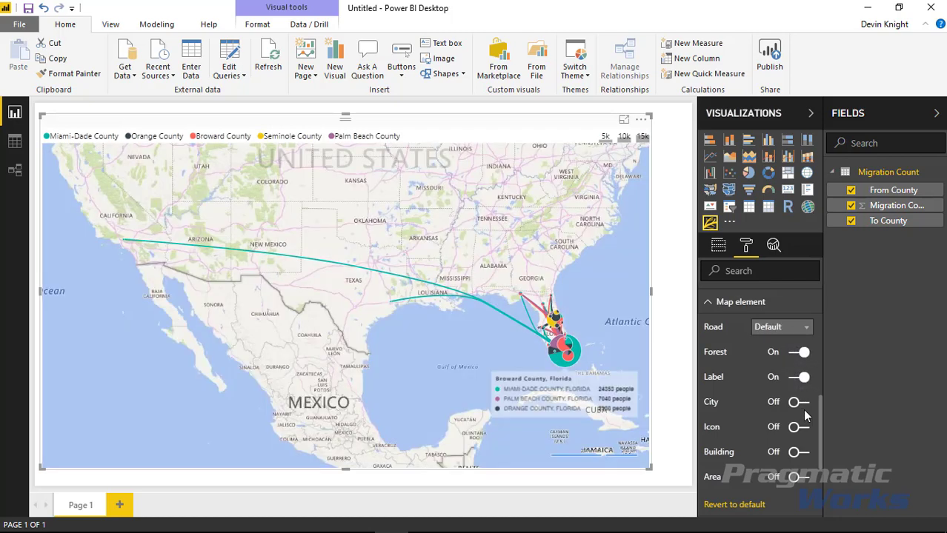
Try the City and Icon map elements one at a time, switching each one back off
{"action": "left_click", "coordinate": [798, 404]}
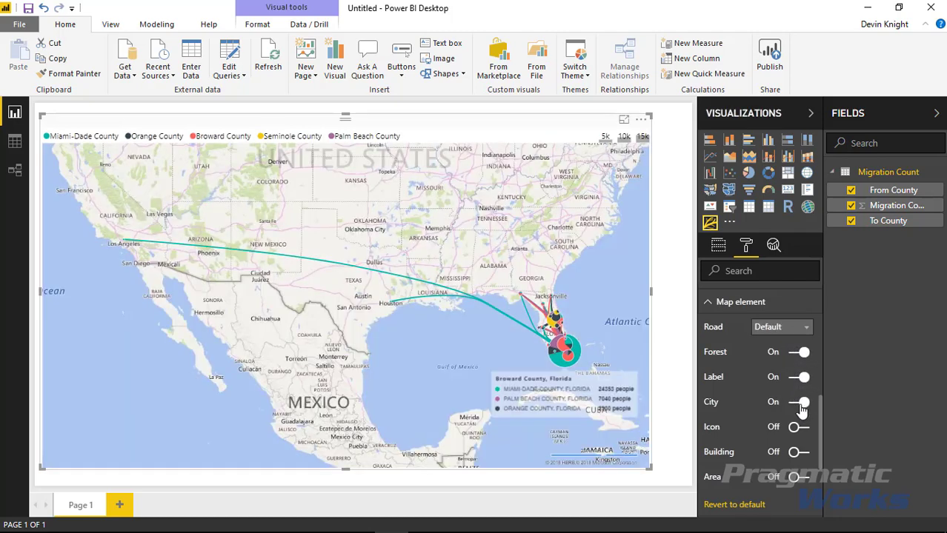
{"action": "left_click", "coordinate": [800, 404]}
{"action": "left_click", "coordinate": [799, 427]}
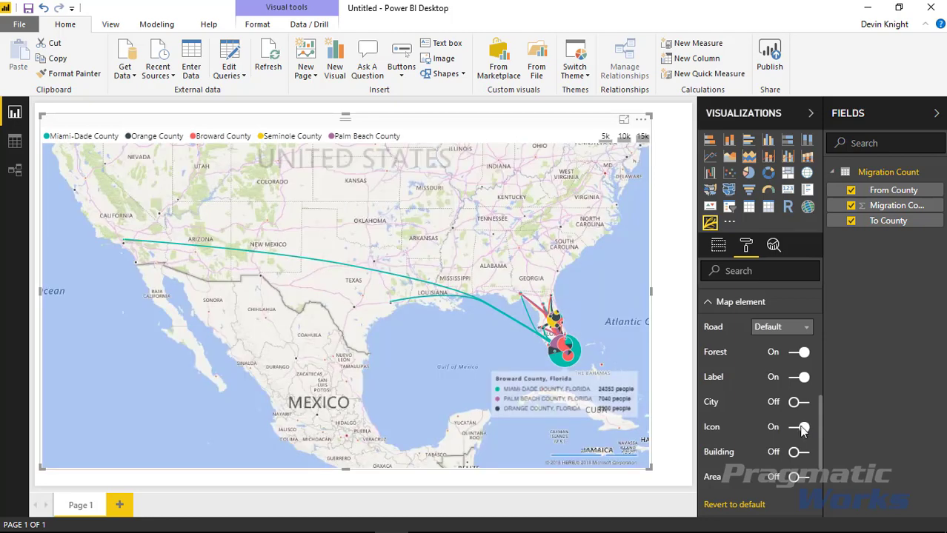
{"action": "scroll", "coordinate": [787, 435], "scroll_direction": "up", "scroll_amount": 1}
{"action": "scroll", "coordinate": [792, 441], "scroll_direction": "down", "scroll_amount": 1}
{"action": "left_click", "coordinate": [800, 428]}
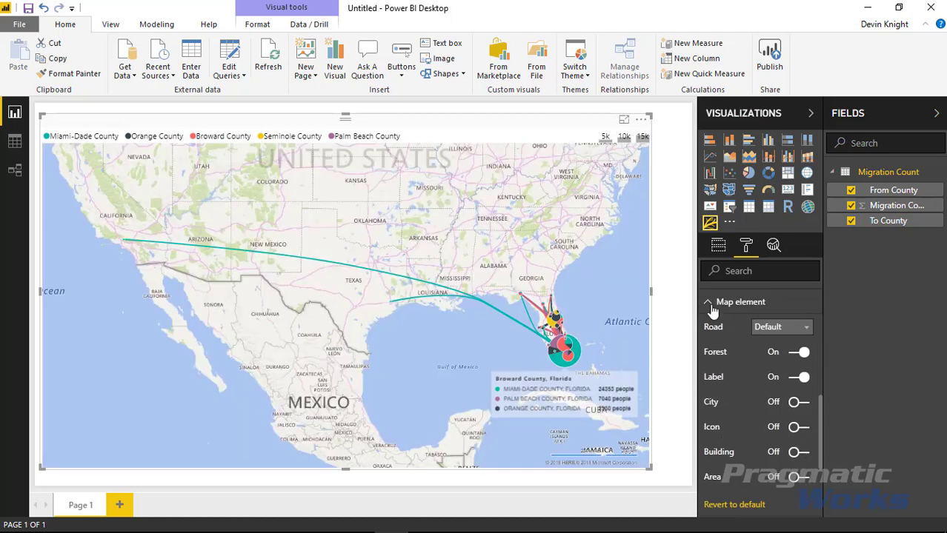
Try Relocate in the Advanced settings to see the movable location pins, and turn it back off
{"action": "left_click", "coordinate": [711, 305]}
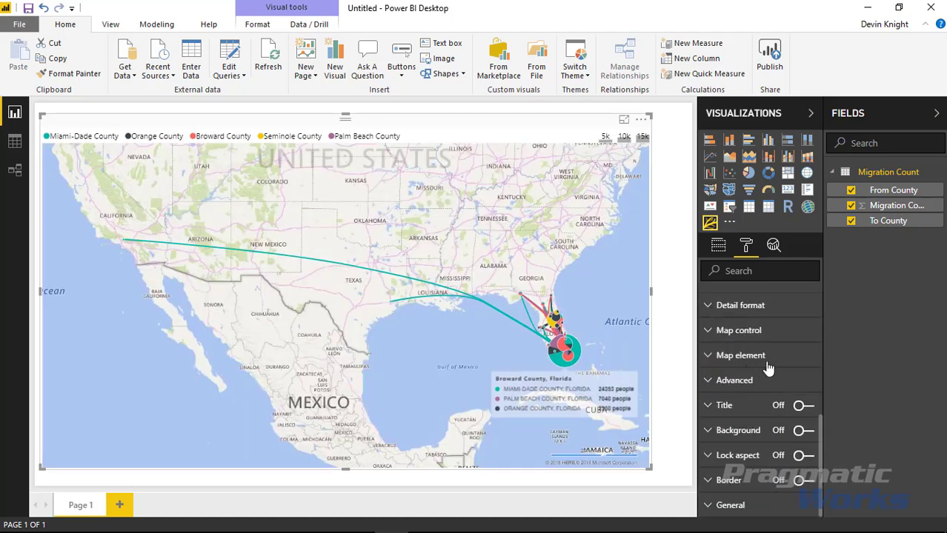
{"action": "left_click", "coordinate": [722, 380]}
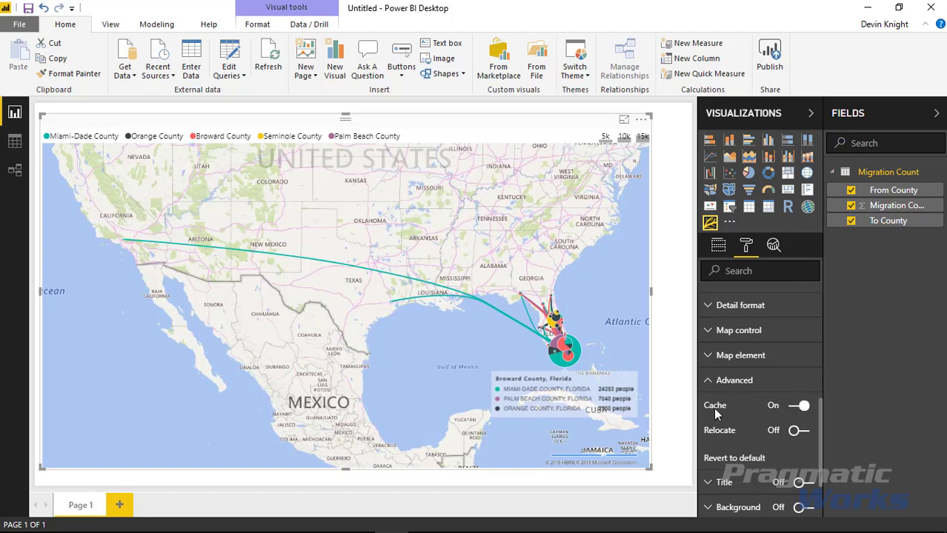
{"action": "mouse_move", "coordinate": [715, 412]}
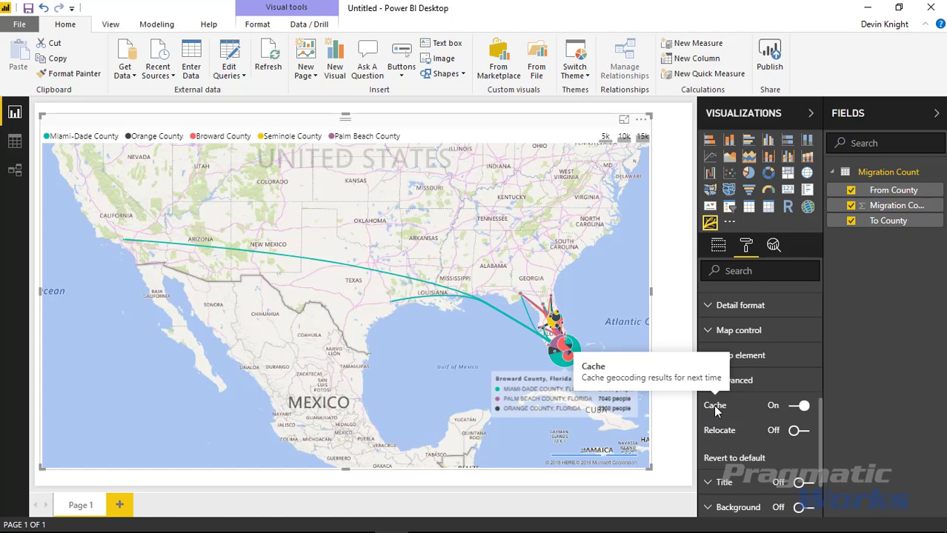
{"action": "left_click", "coordinate": [794, 432]}
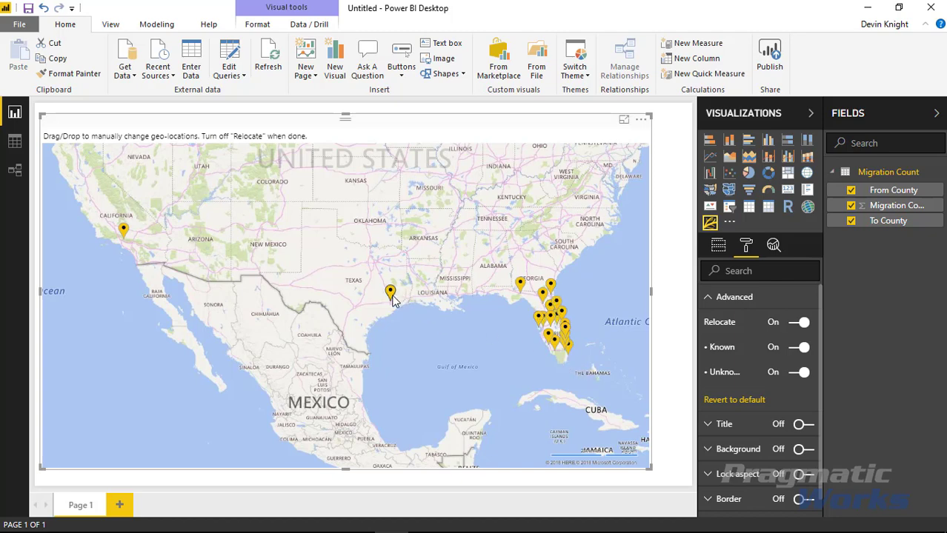
{"action": "mouse_move", "coordinate": [393, 299]}
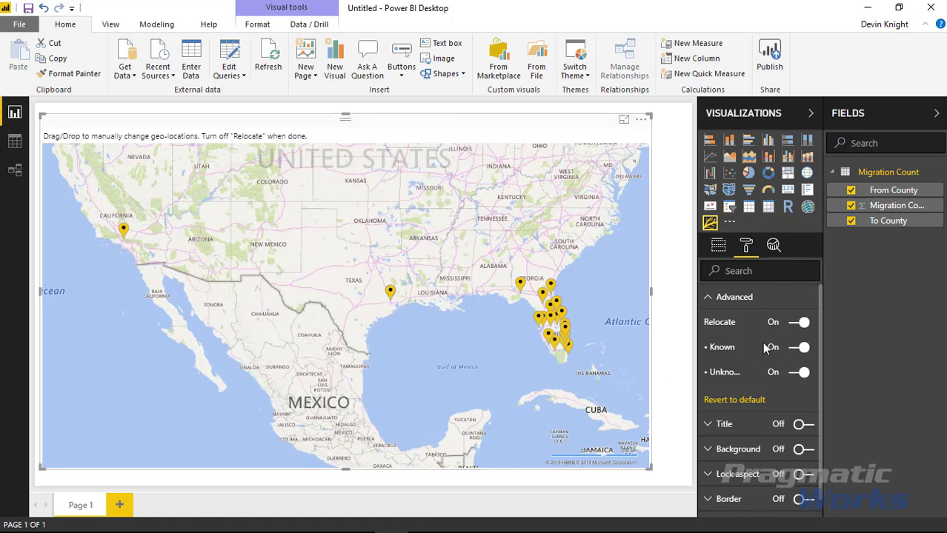
{"action": "left_click", "coordinate": [798, 323]}
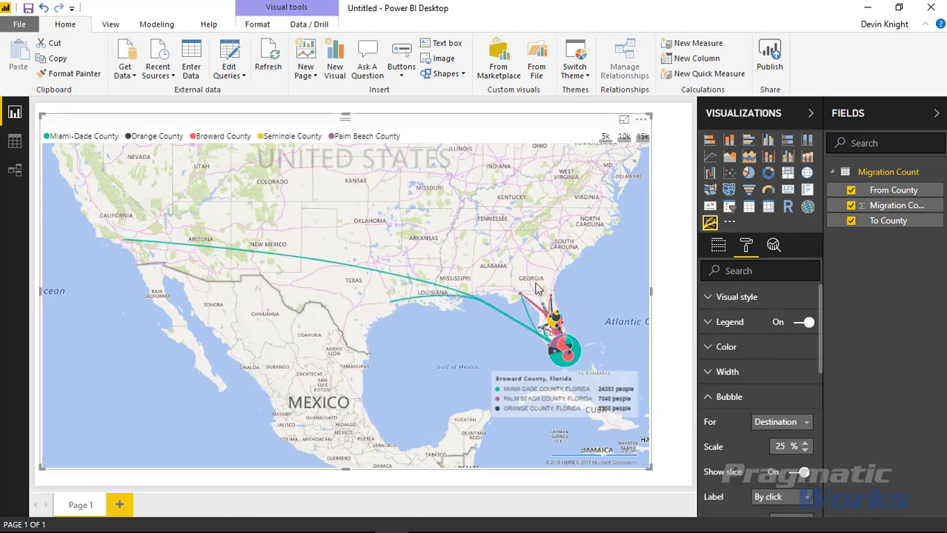
Collapse the Bubble and Advanced groups of format settings
{"action": "left_click", "coordinate": [709, 400]}
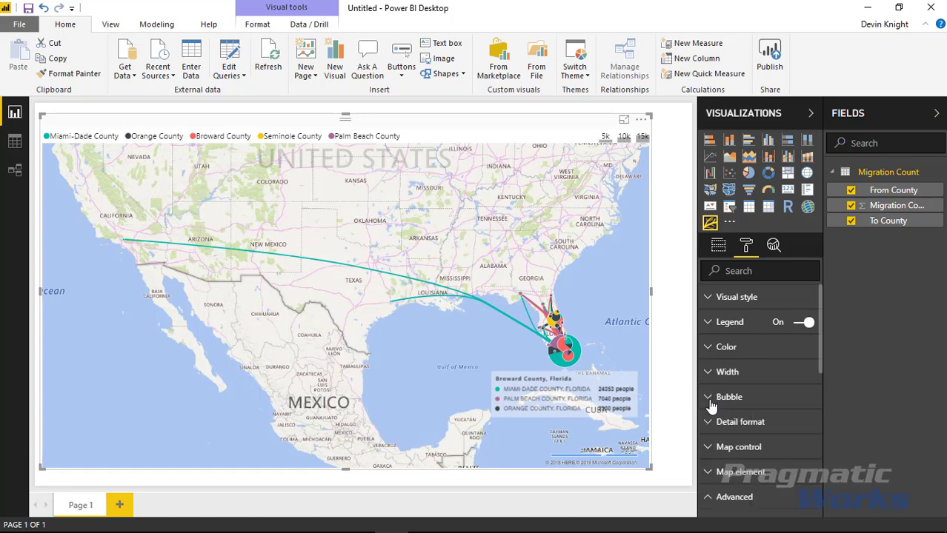
{"action": "scroll", "coordinate": [712, 404], "scroll_direction": "down", "scroll_amount": 3}
{"action": "left_click", "coordinate": [712, 363]}
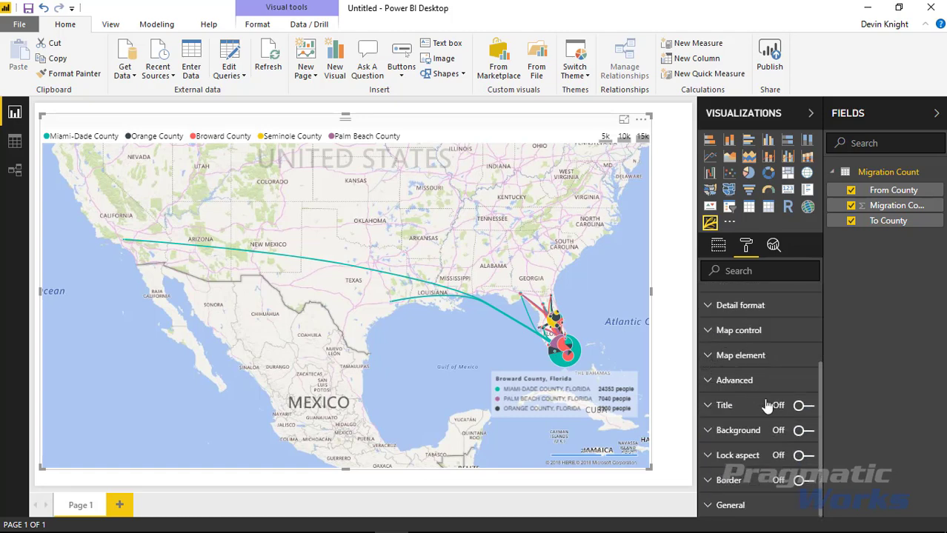
Switch the visual's title on and back off, and deselect the flow map
{"action": "left_click", "coordinate": [802, 409]}
{"action": "left_click", "coordinate": [802, 409]}
{"action": "left_click", "coordinate": [670, 275]}
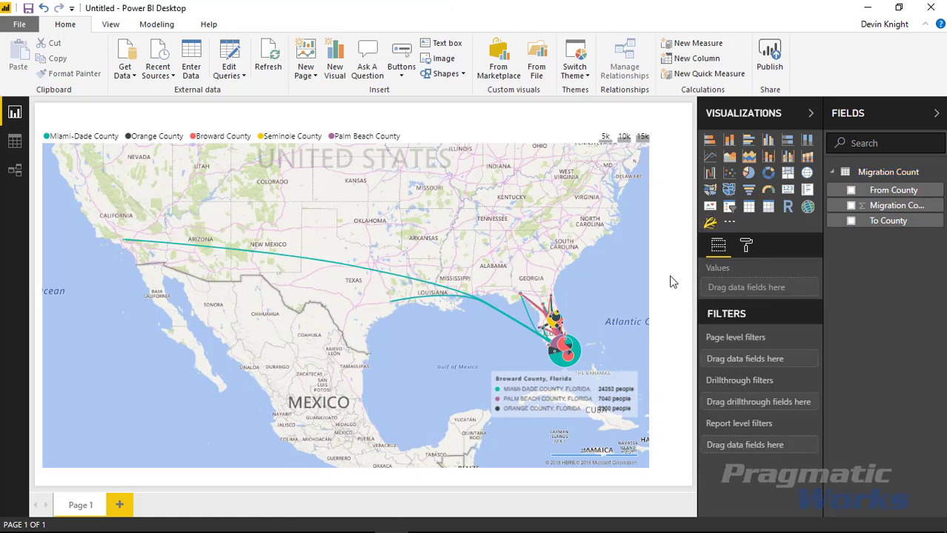